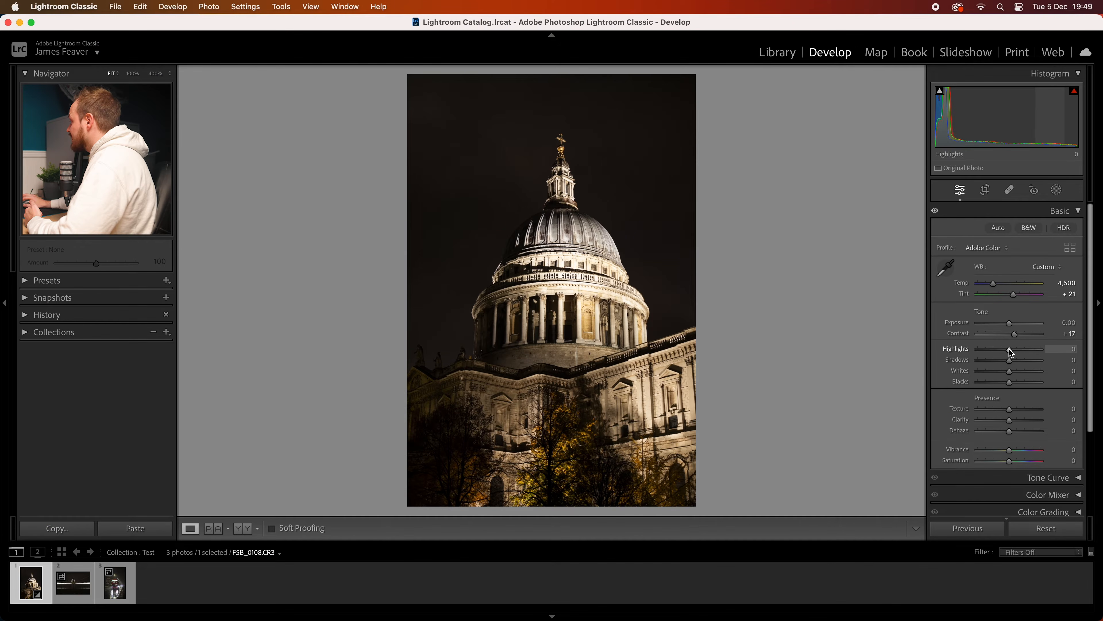
- Set Highlights to −30, Shadows to +24, Whites to +17, Blacks to −8 and Texture to +10
drag(1011, 353, 1000, 355)
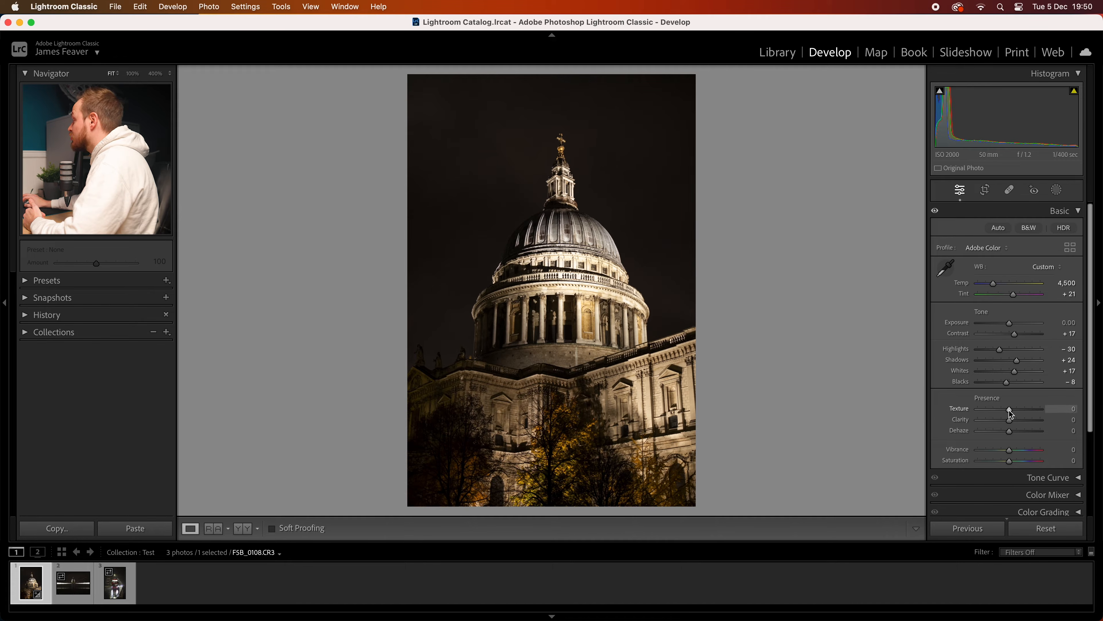
drag(1011, 411, 1017, 414)
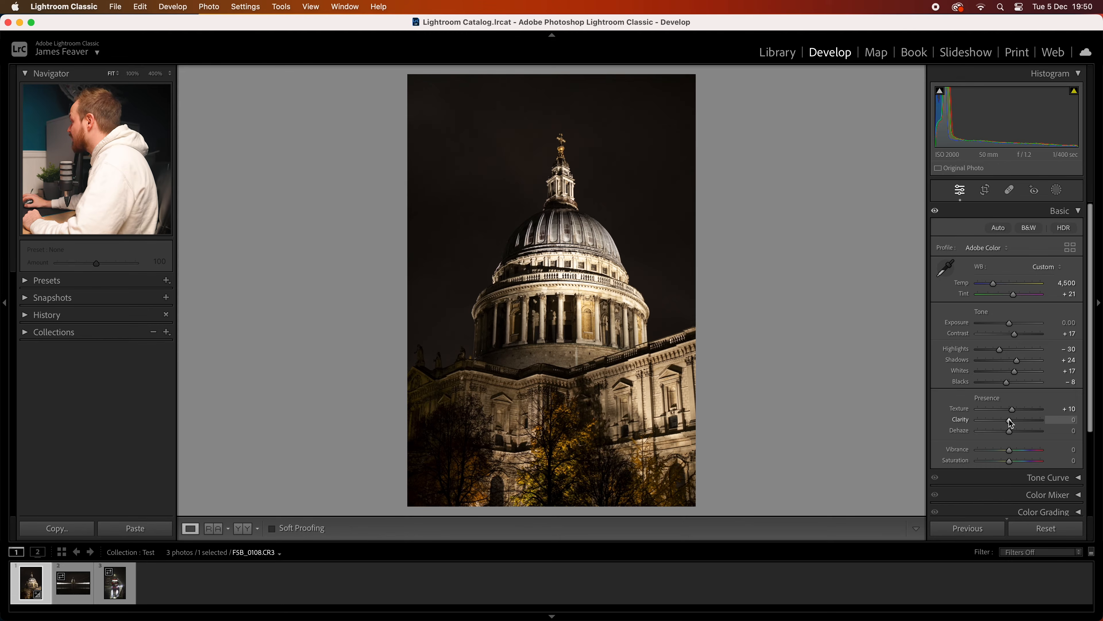
- Test a Clarity of +71 with the dome magnified, and settle on +14 for the whole photo
click(590, 297)
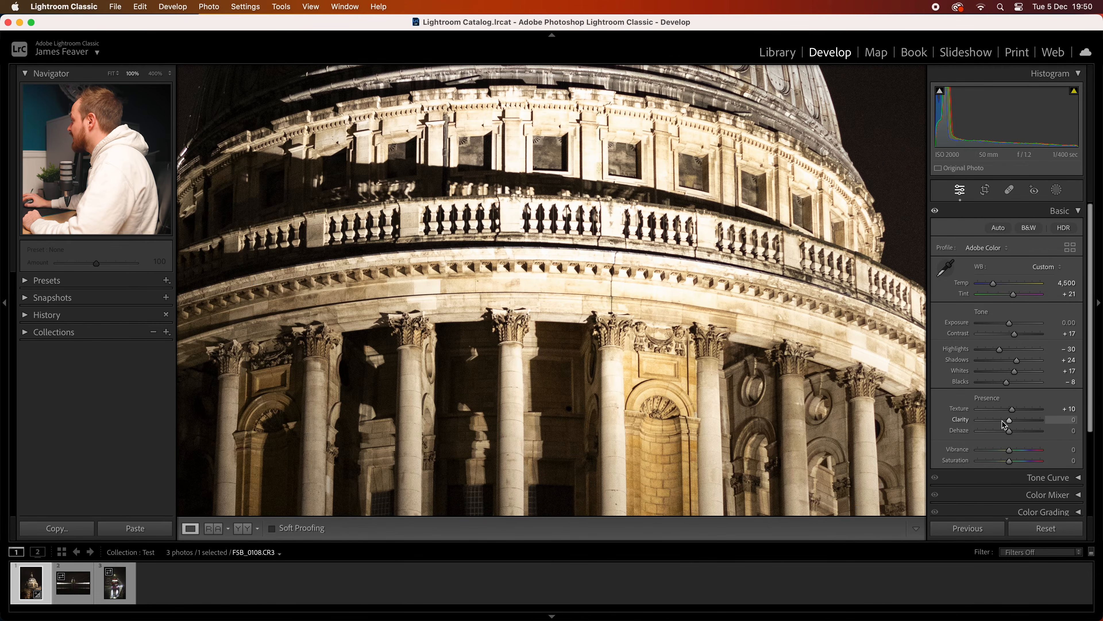
drag(1013, 424, 1035, 425)
drag(614, 260, 609, 312)
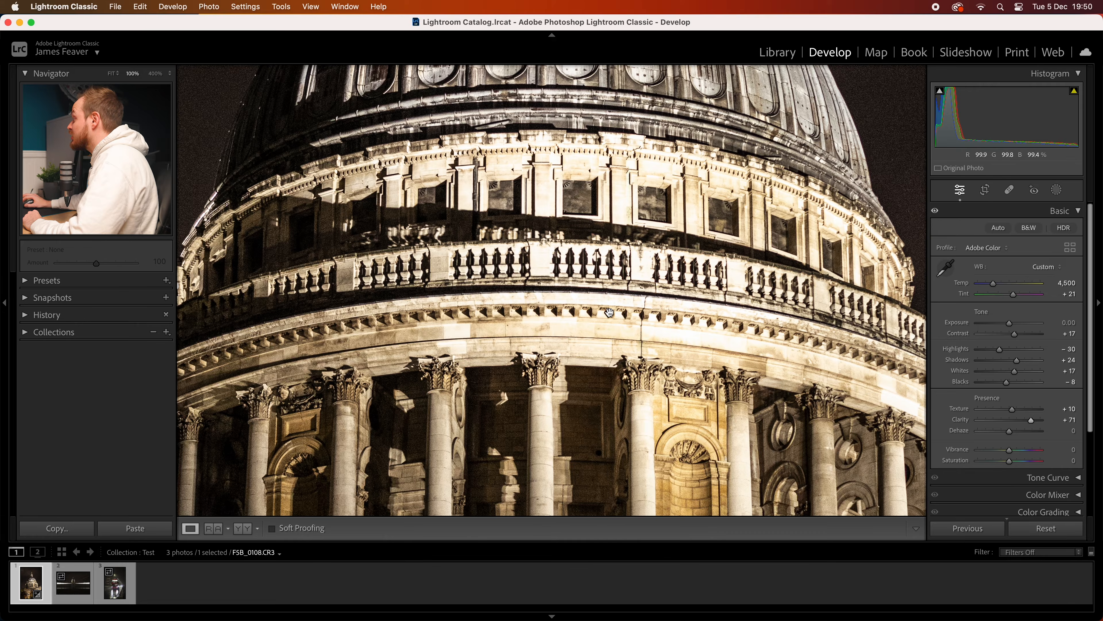
click(592, 358)
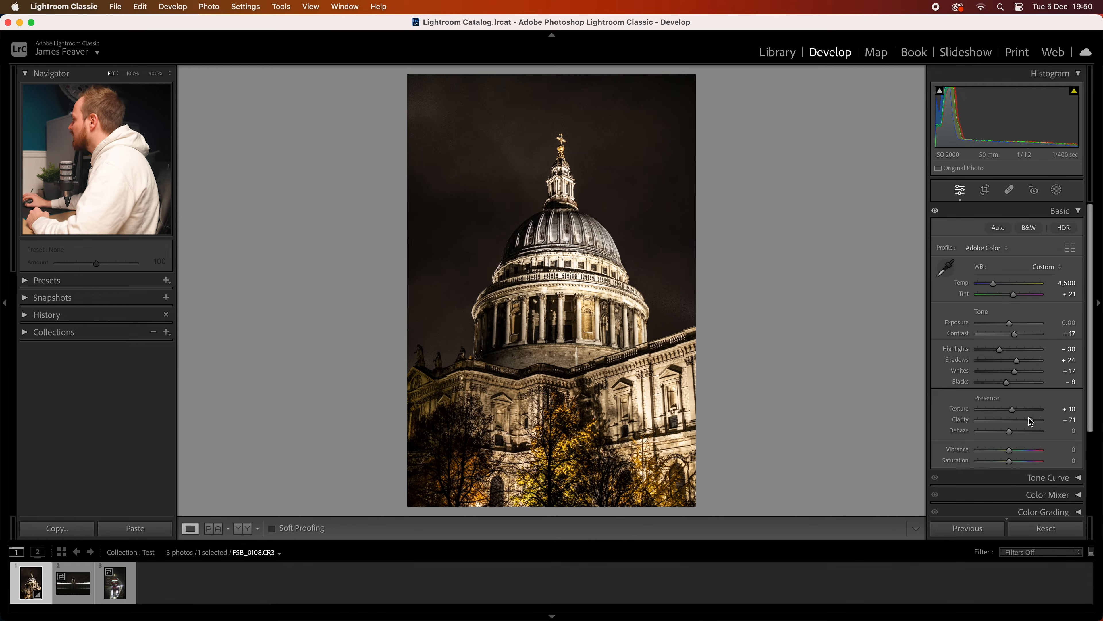
drag(1033, 423, 1019, 425)
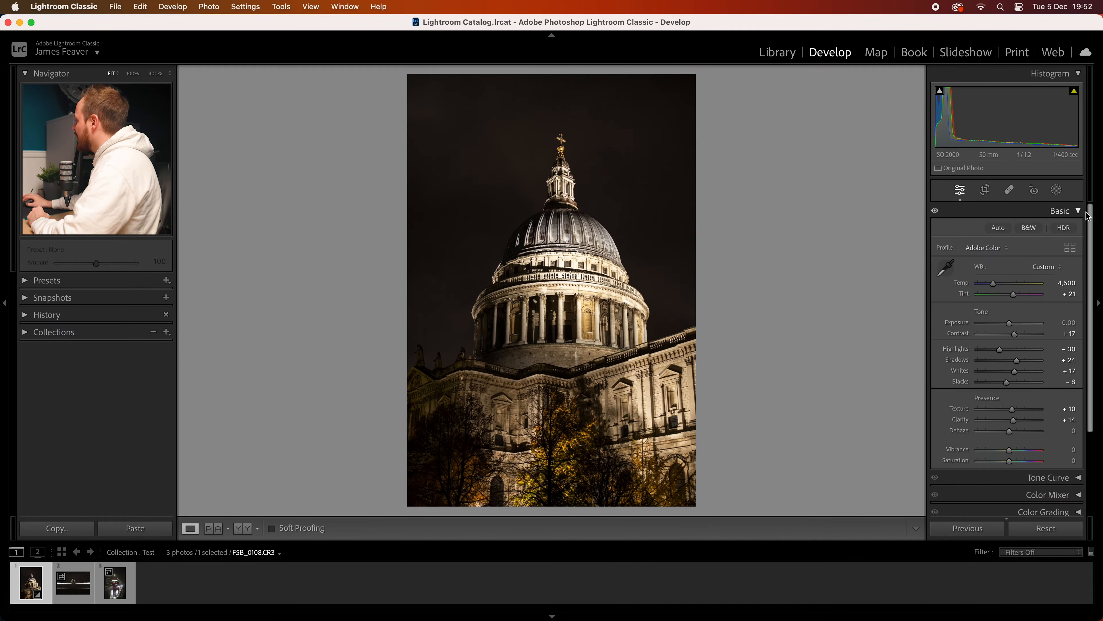
- Examine the Tone Curve's point curve and its red, green and blue channels
click(1086, 213)
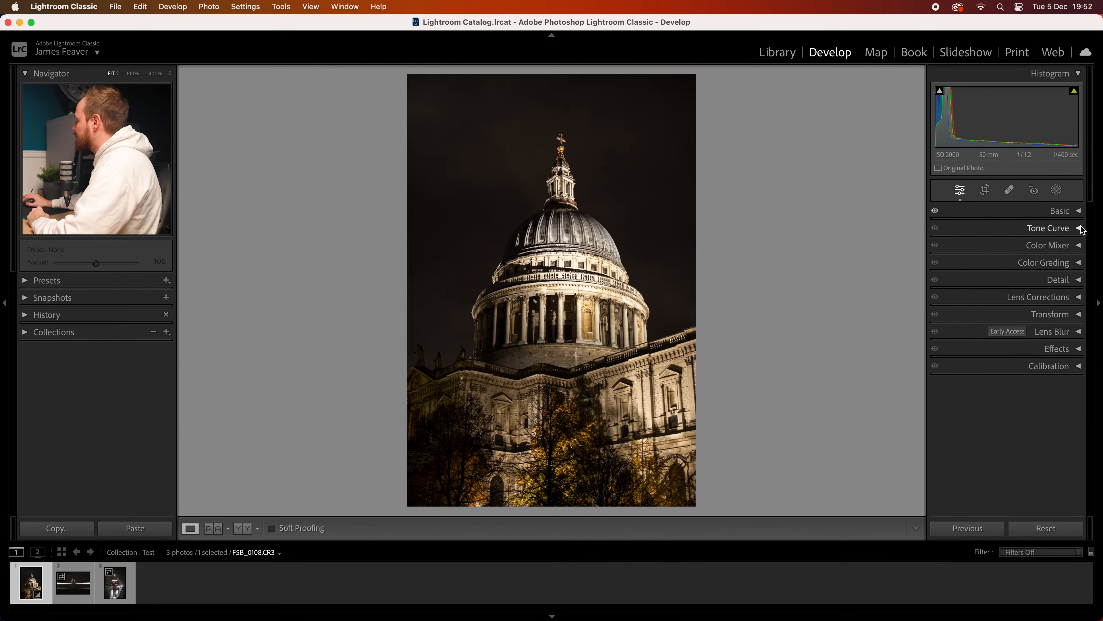
click(1082, 229)
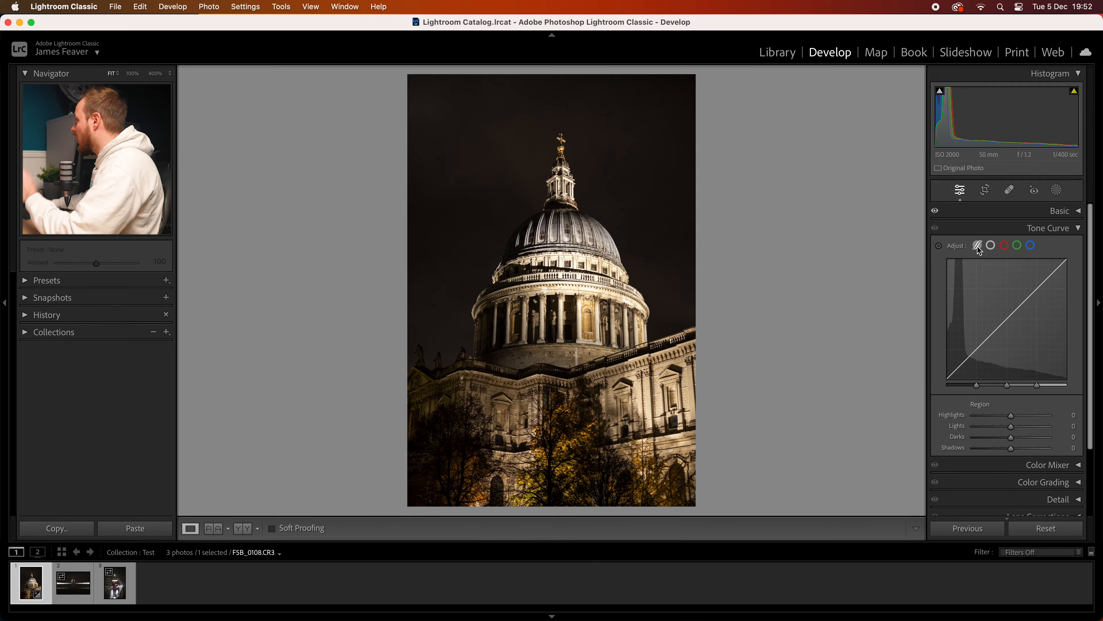
click(992, 247)
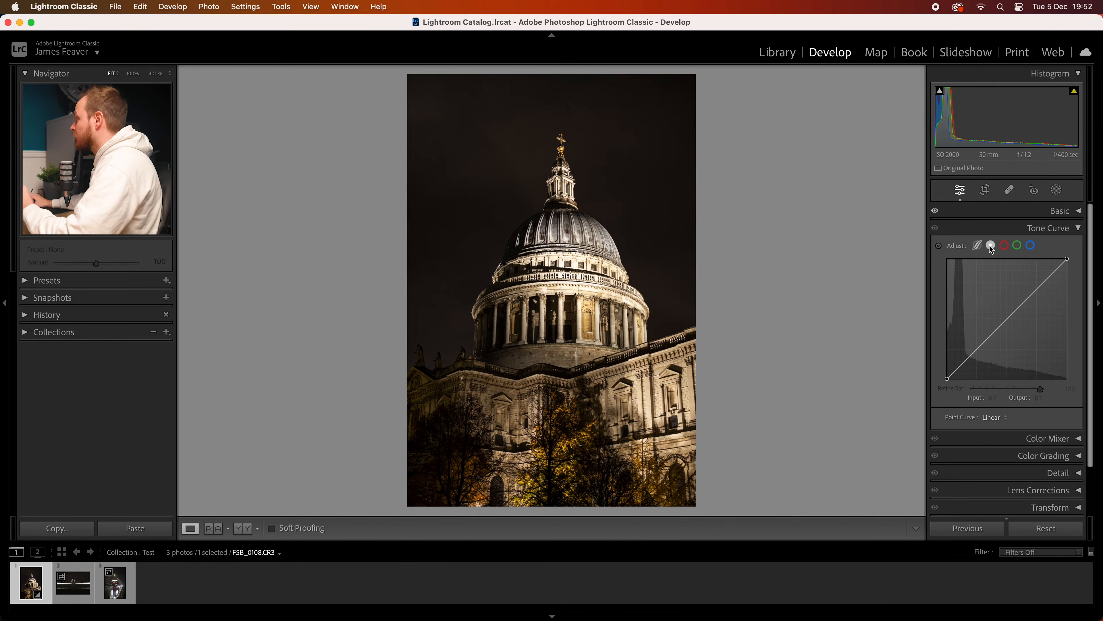
click(1005, 247)
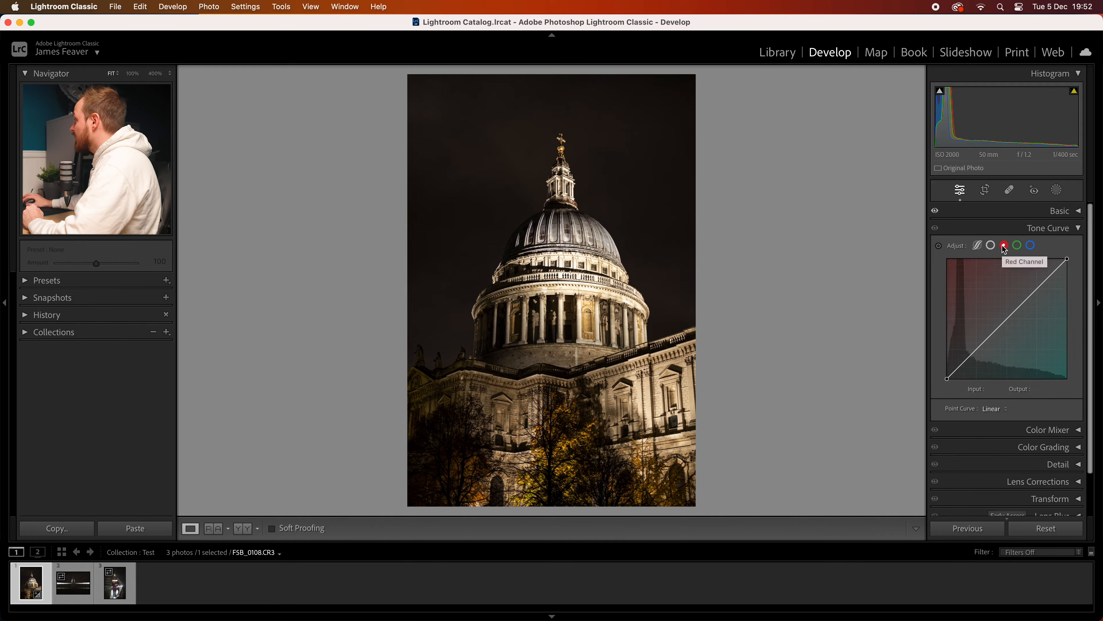
click(1017, 247)
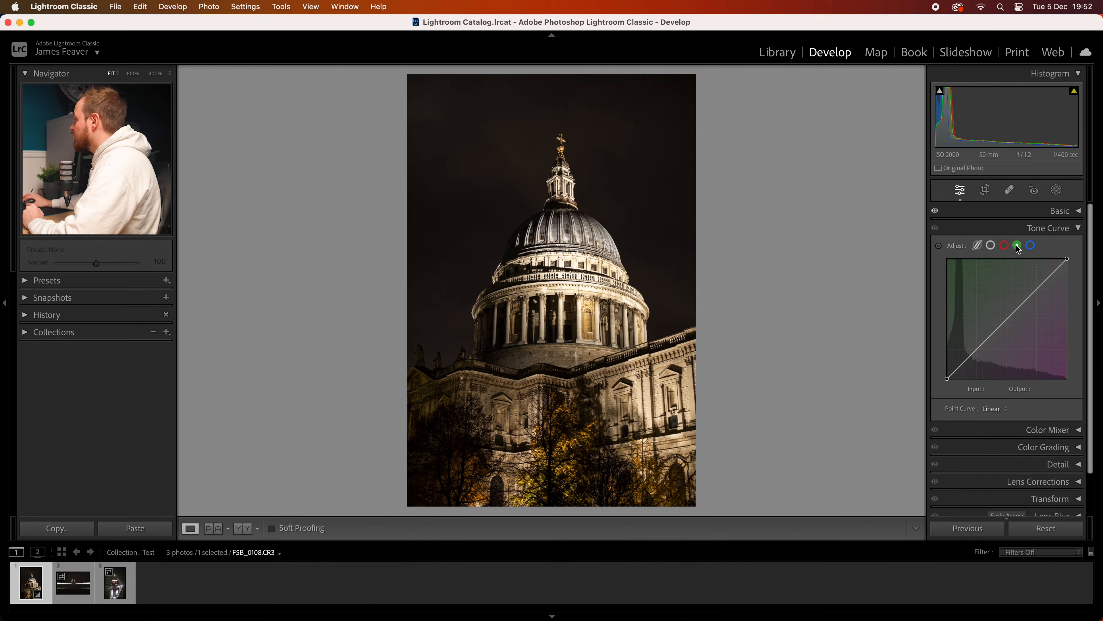
click(1031, 247)
click(993, 247)
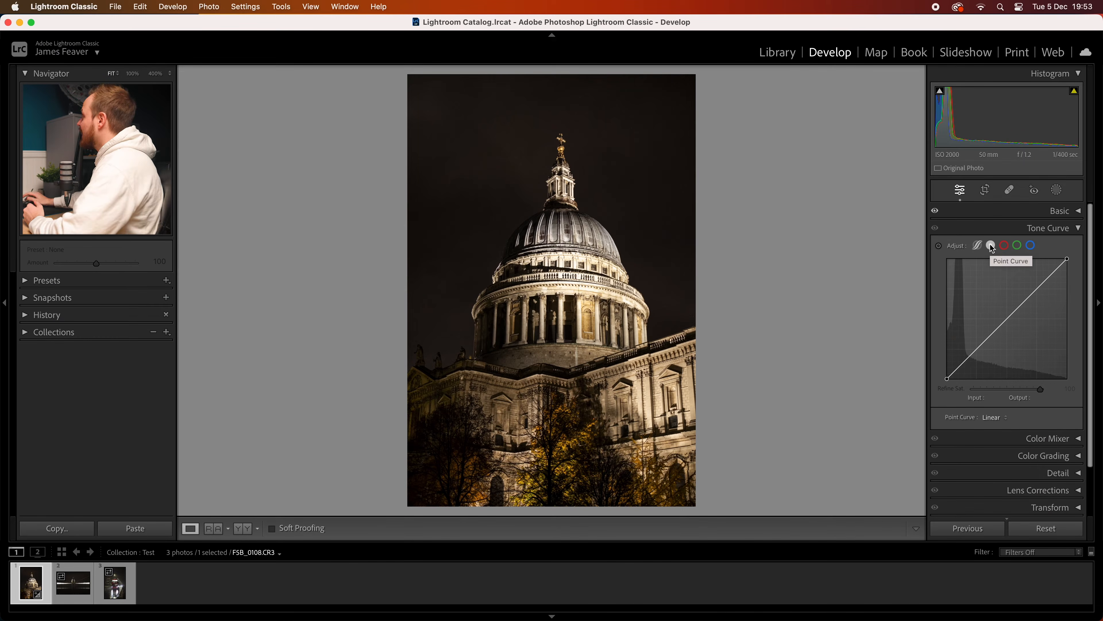
click(1004, 245)
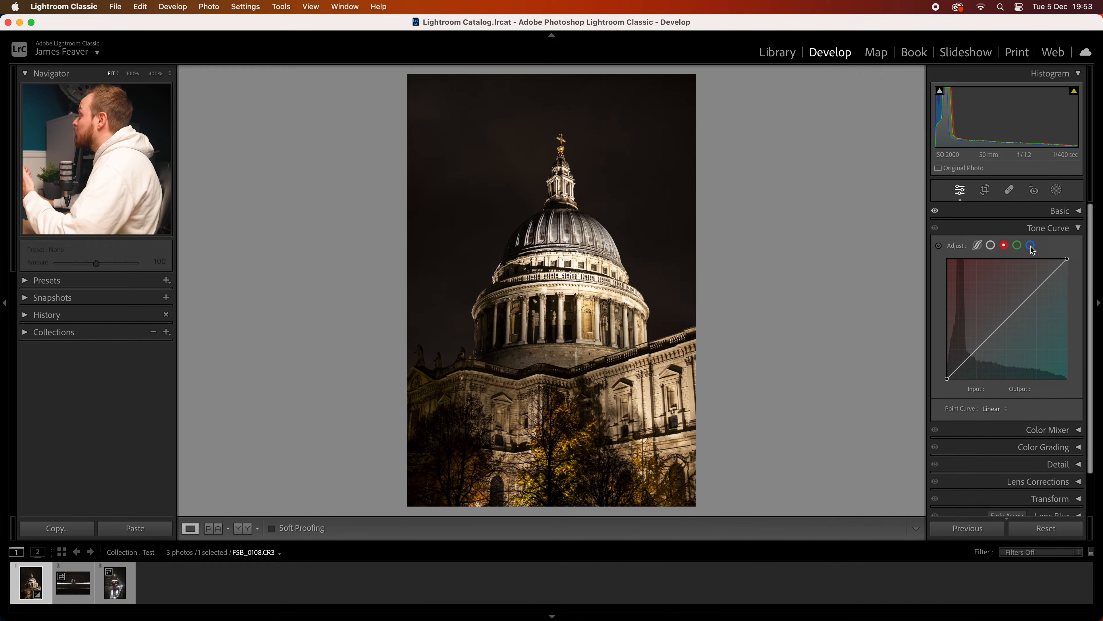
- Shape the point curve with points at input/output 180/205, 131/134 and 53/65
click(990, 246)
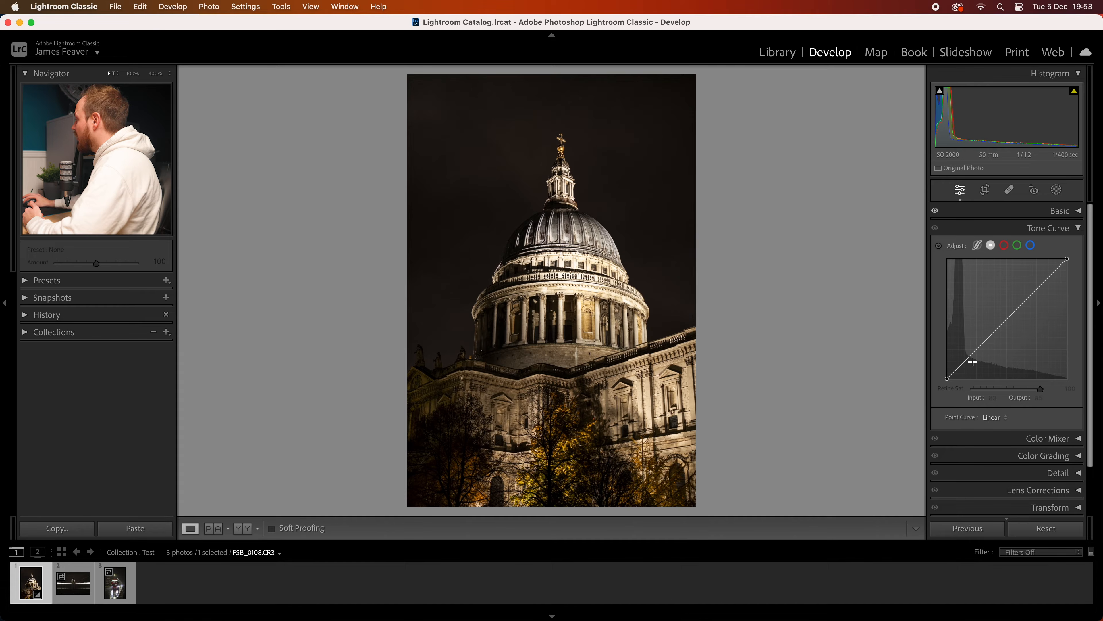
click(1037, 290)
mouse_move(1037, 290)
mouse_down()
mouse_move(1035, 281)
mouse_move(1037, 303)
mouse_move(1035, 285)
mouse_up()
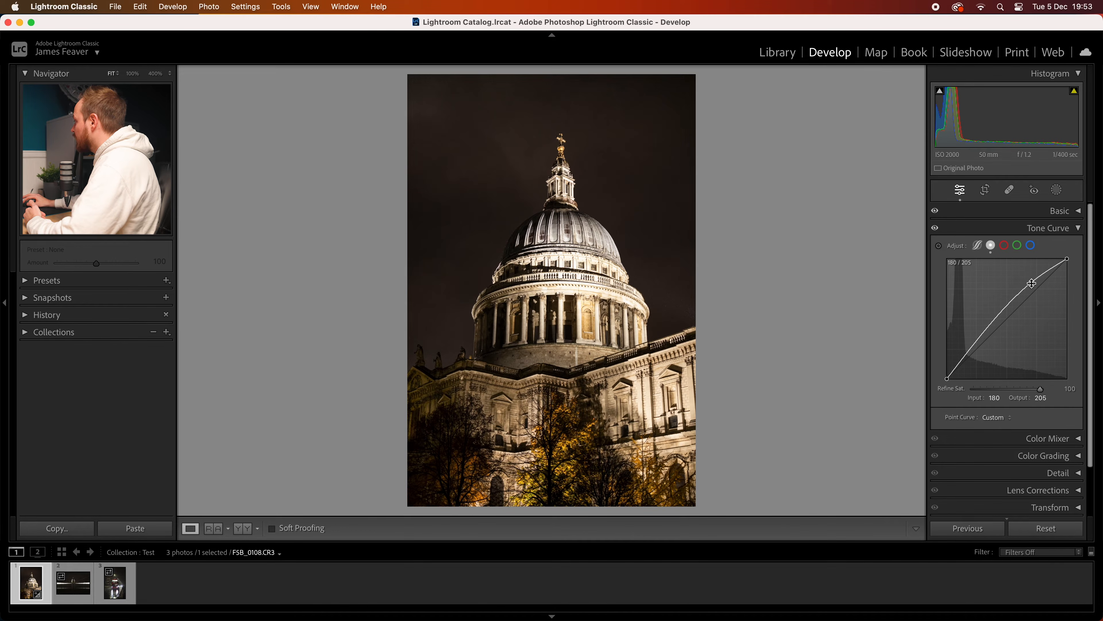
drag(1006, 308, 1009, 316)
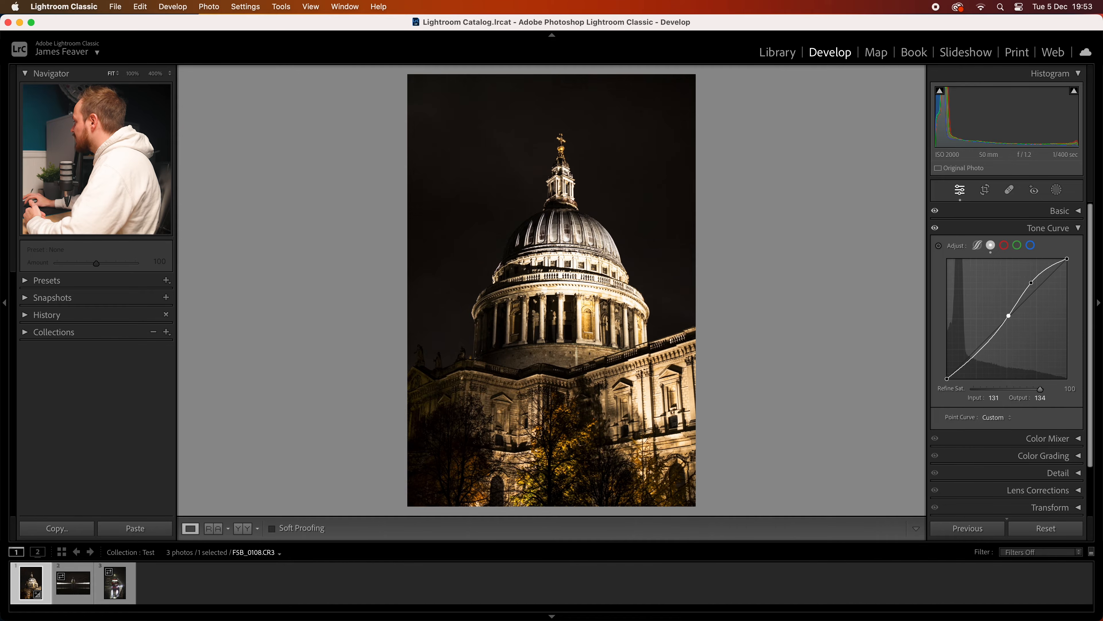
drag(972, 353, 971, 349)
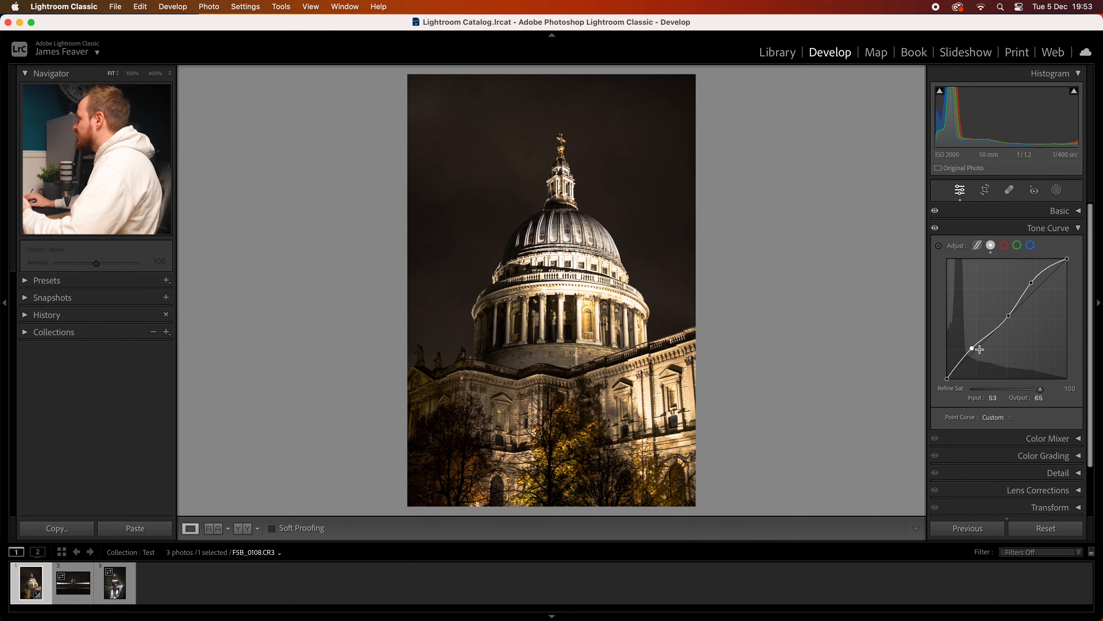
- Add further points to the point curve to exaggerate its shape, pulling one up to 175/227
drag(995, 328, 994, 341)
drag(1028, 288, 1027, 305)
drag(1040, 264, 1010, 275)
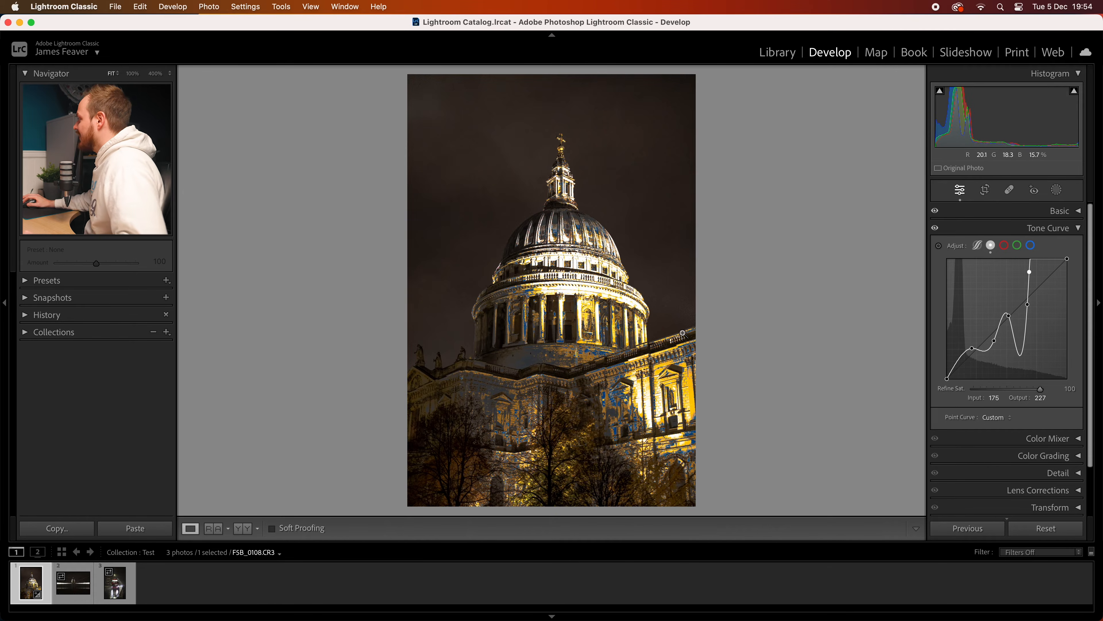
- Undo the point curve edits made after the 131/134 point was placed
key(super+z)
key(super+z)
key(super+z)
key(super+z)
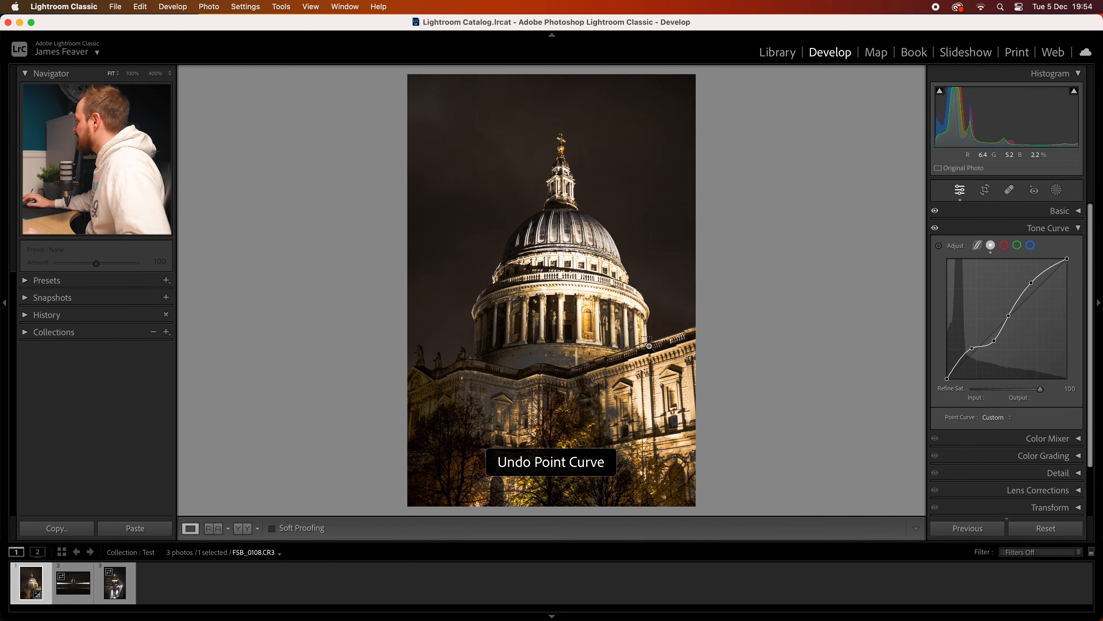
key(super+z)
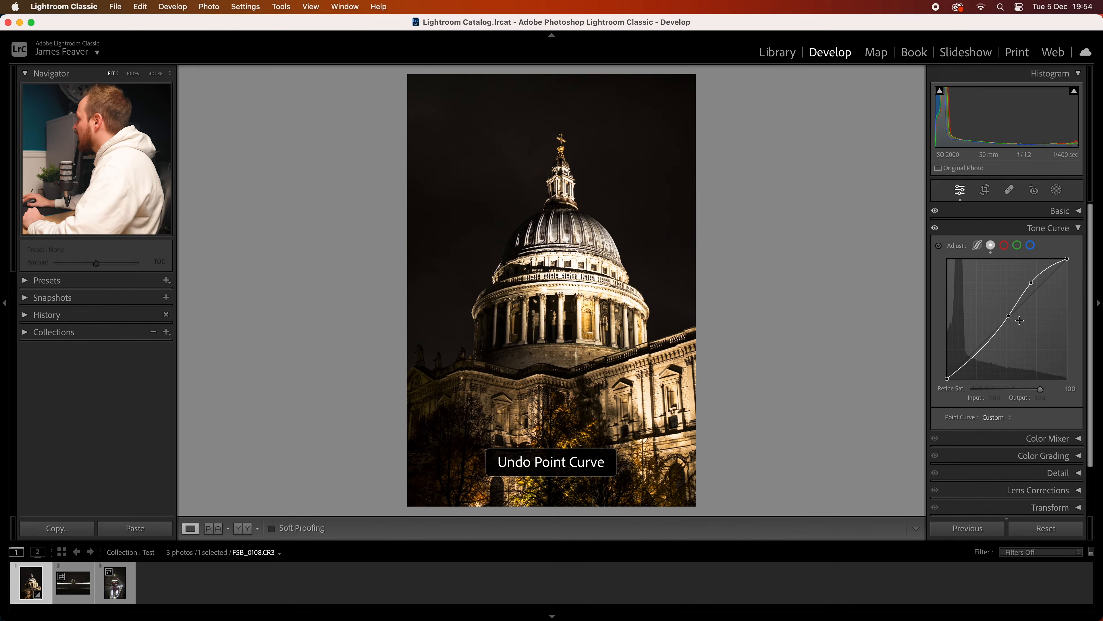
- Pull the point curve's midtone point down into the darker tones, and form a red-channel S-curve with its lower point at 65/52
drag(1002, 325, 1038, 278)
click(1005, 246)
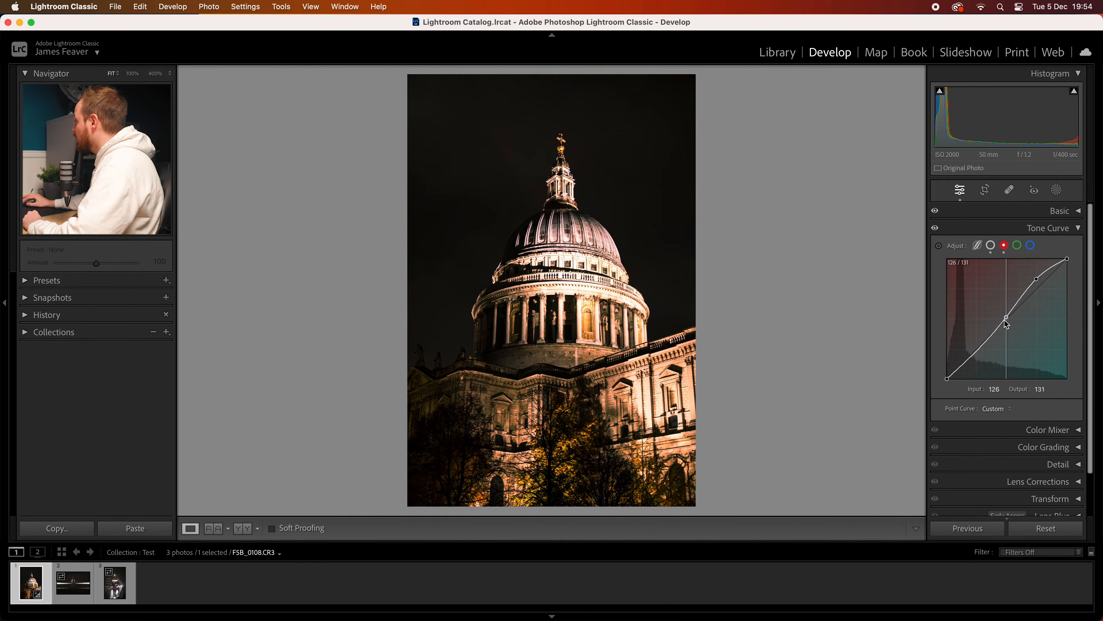
drag(978, 350, 977, 354)
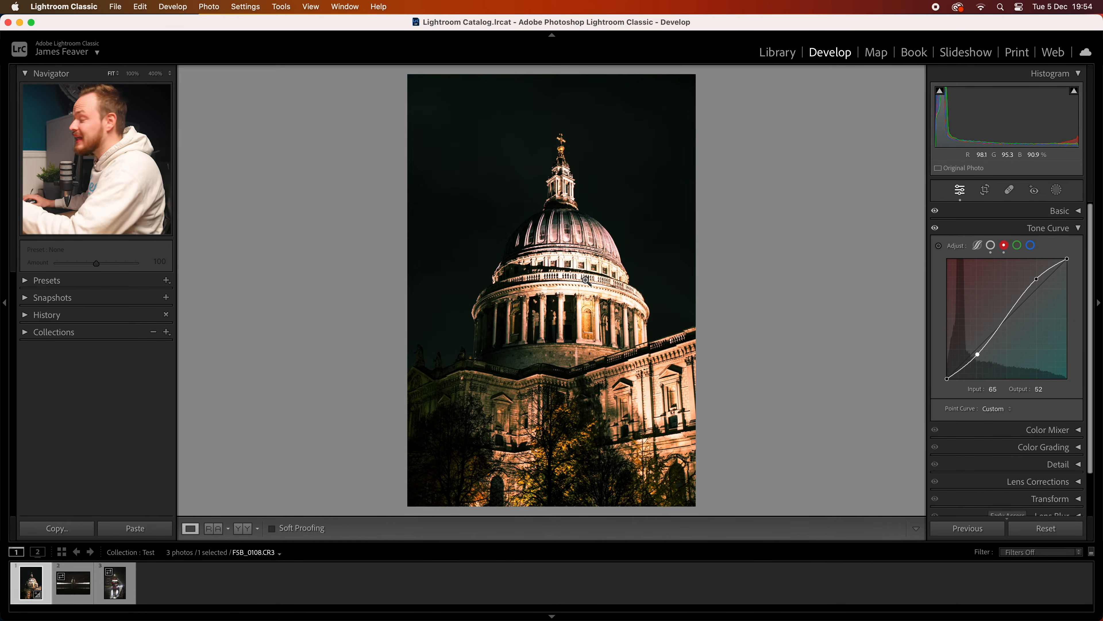
- Look through the green, blue and parametric curves, and move the point curve's lower point to 83/89
click(1021, 248)
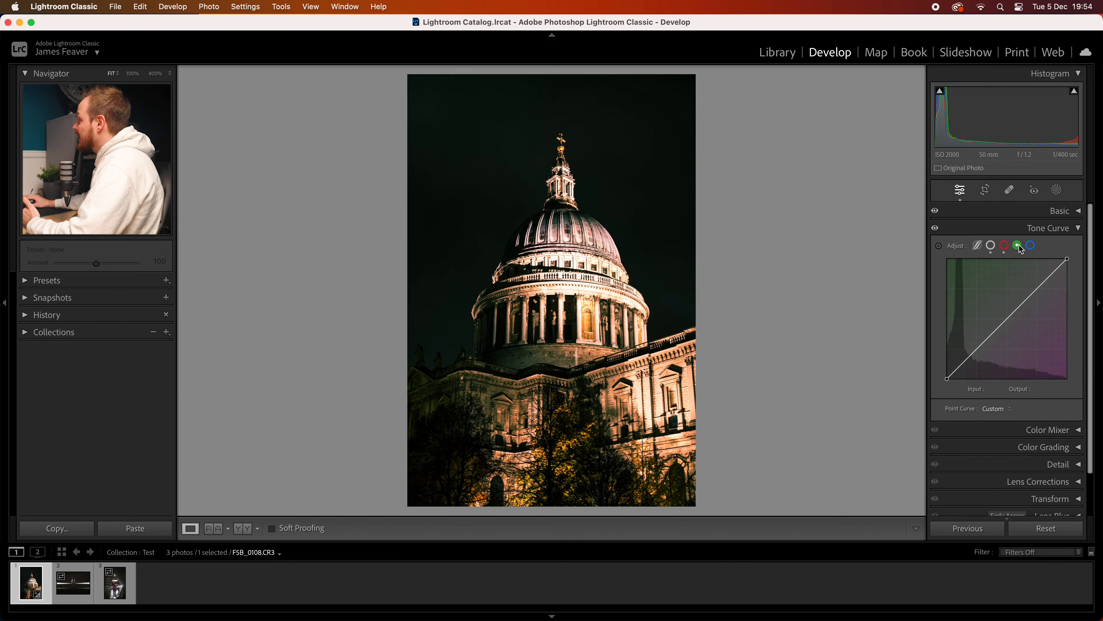
click(1032, 247)
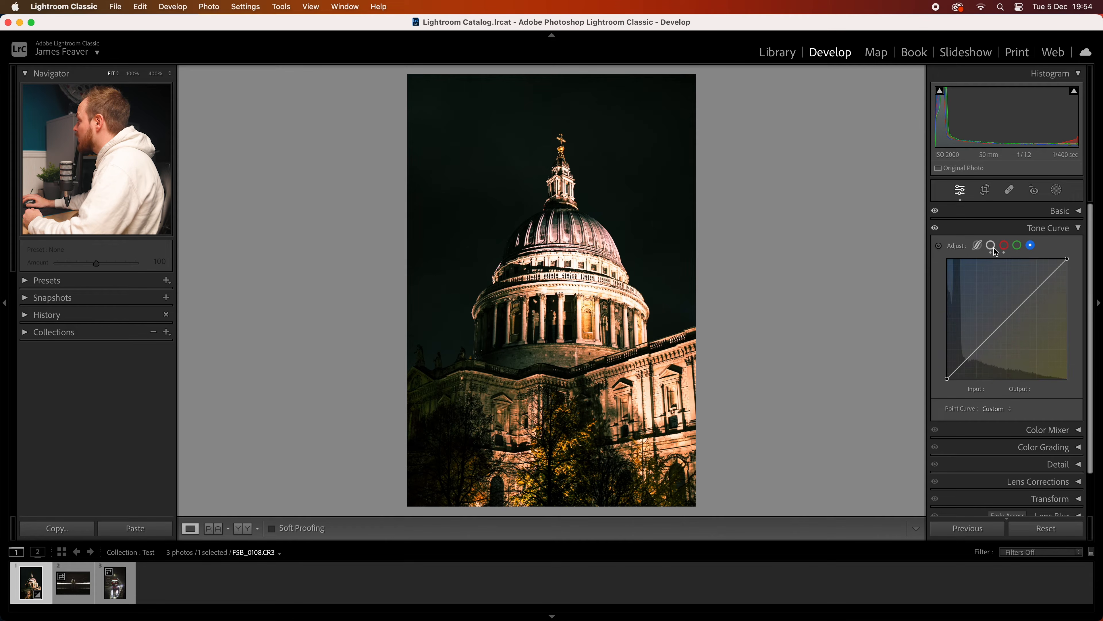
click(995, 249)
click(979, 247)
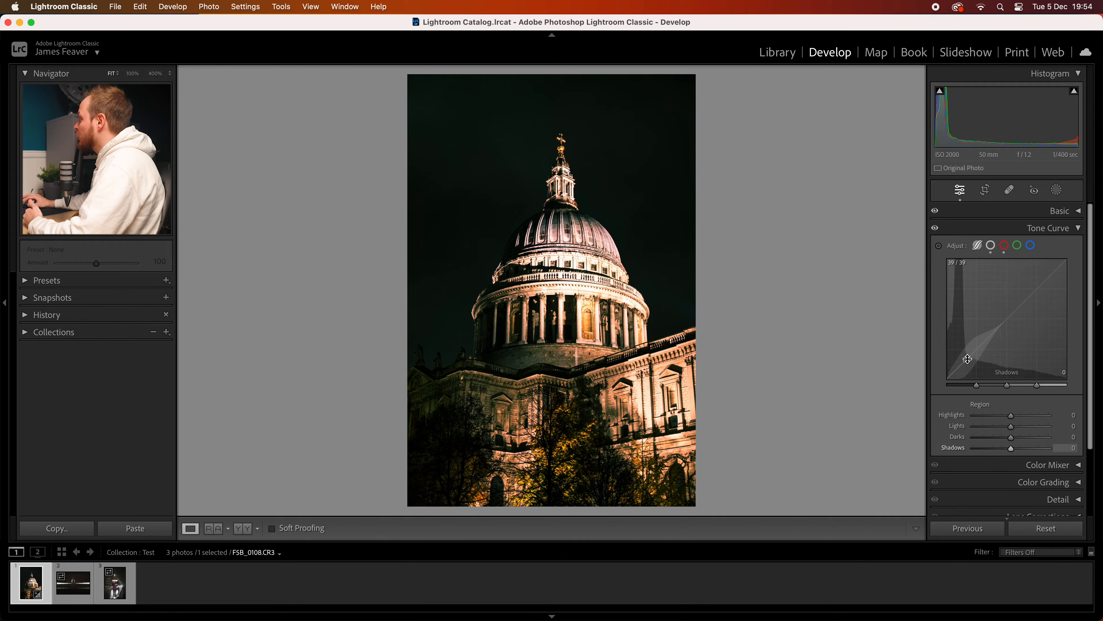
click(992, 246)
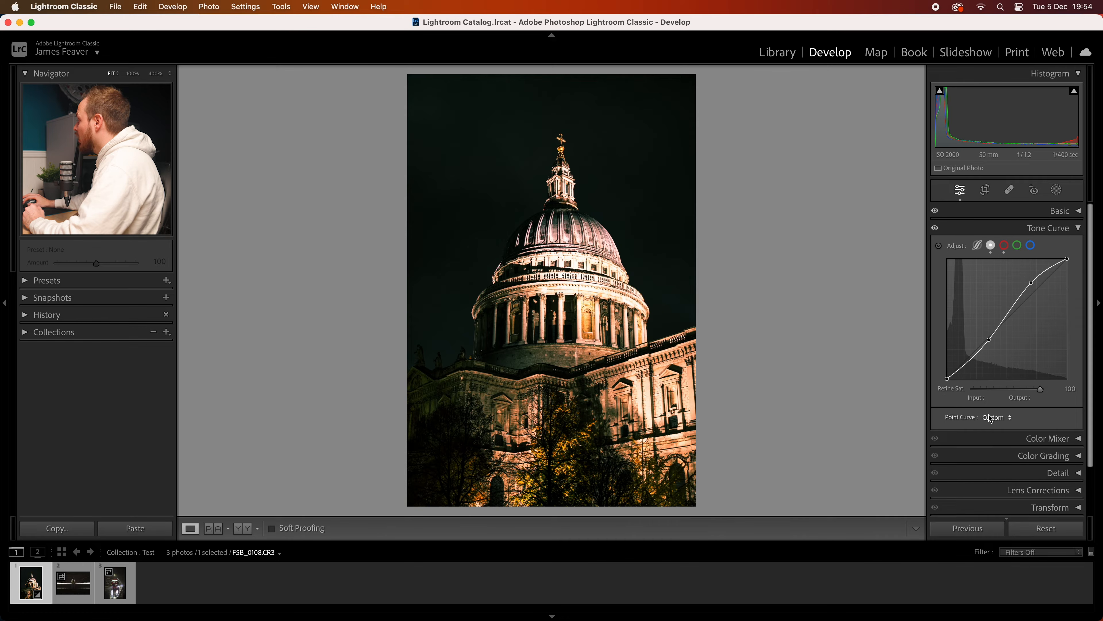
drag(991, 340, 987, 339)
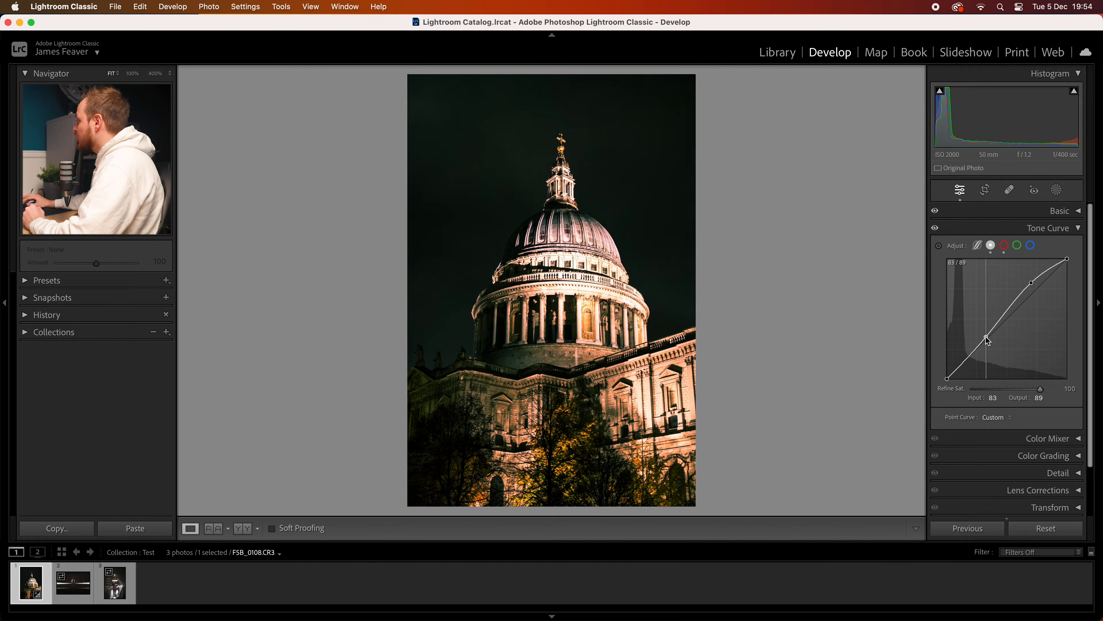
- Remove the added points from the red channel and the point curve to make both linear again
click(1006, 246)
drag(1036, 279, 968, 360)
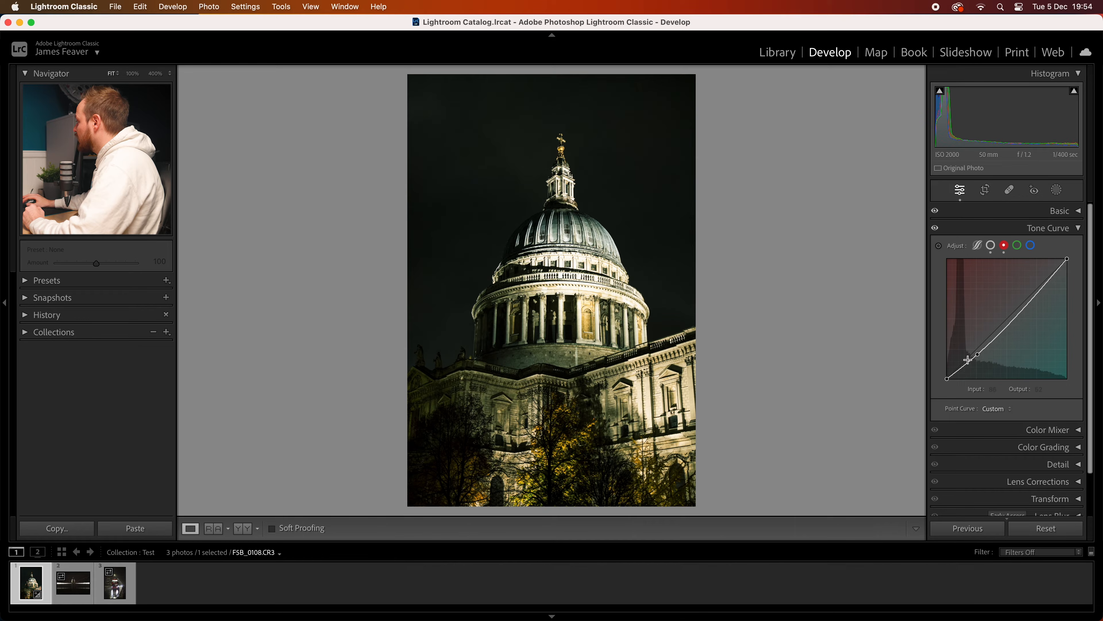
click(991, 246)
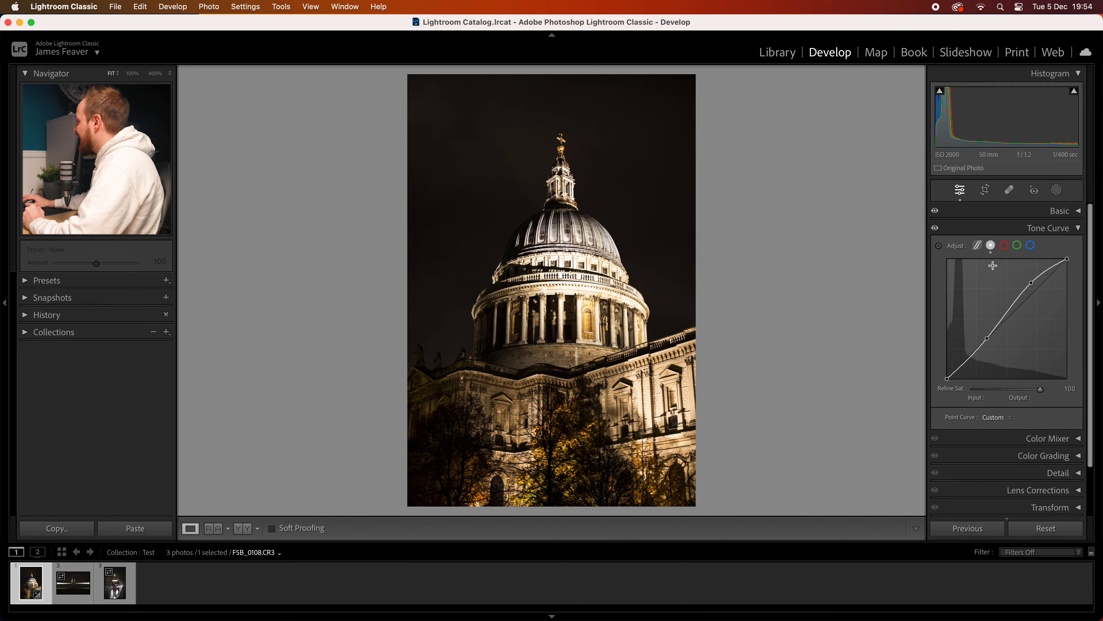
double_click(989, 340)
double_click(1032, 283)
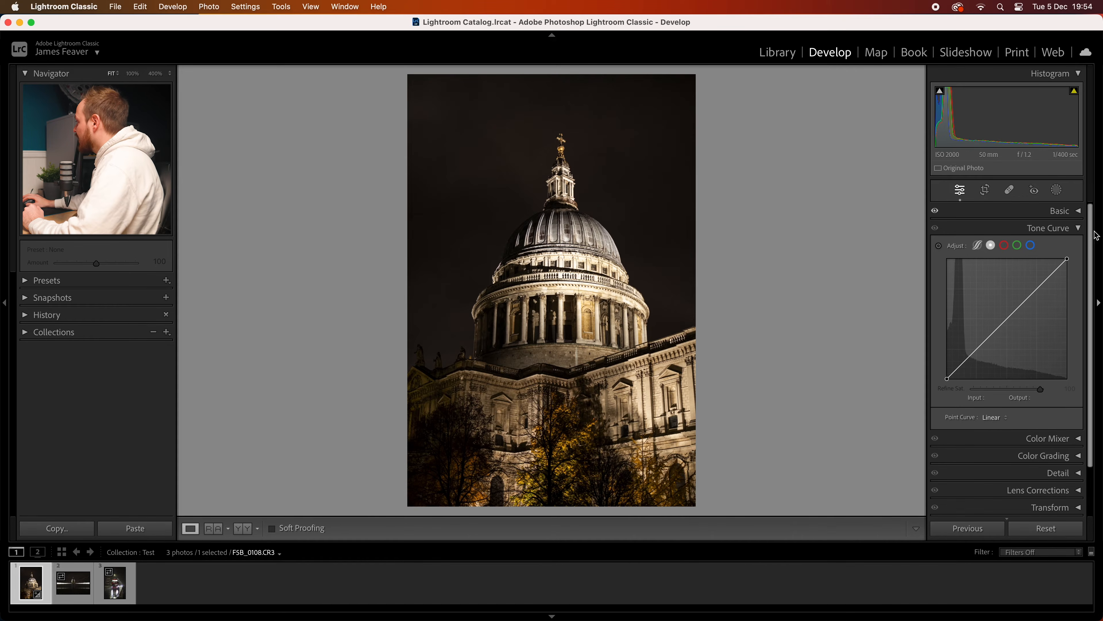
- Switch from the Tone Curve to the Color Mixer, look at Point Color, and show the Mixer's HSL hue adjustments
click(1081, 230)
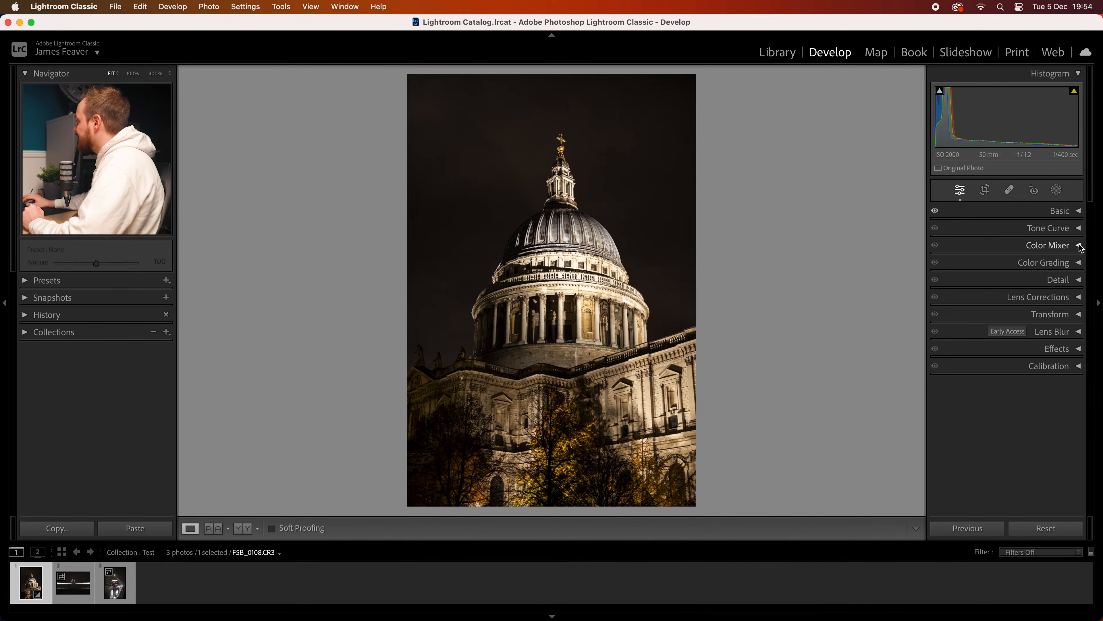
click(1080, 246)
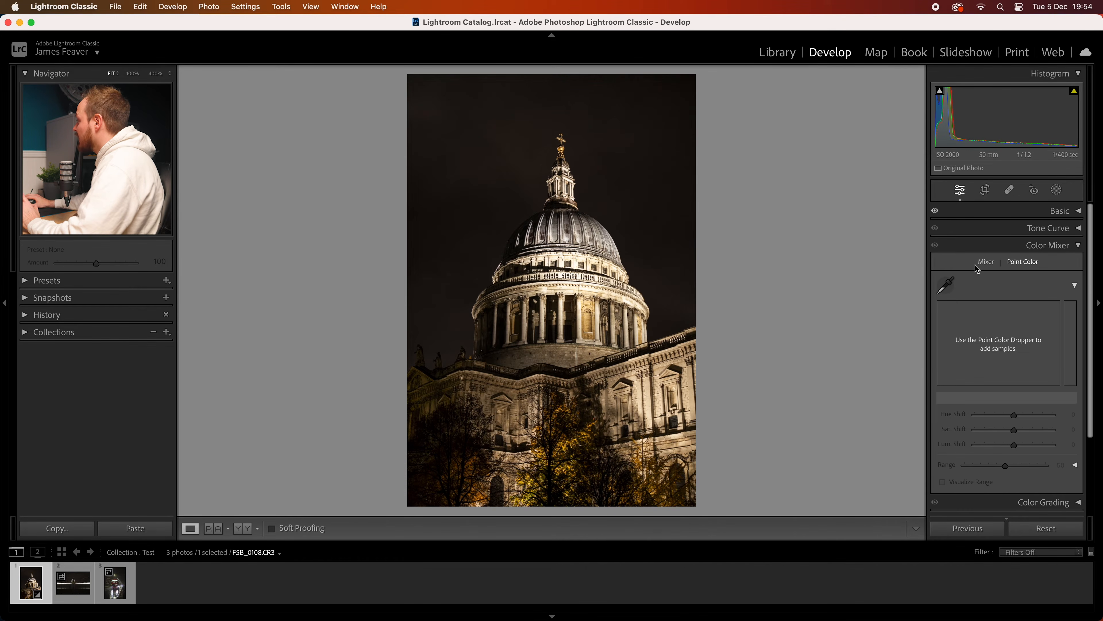
click(986, 263)
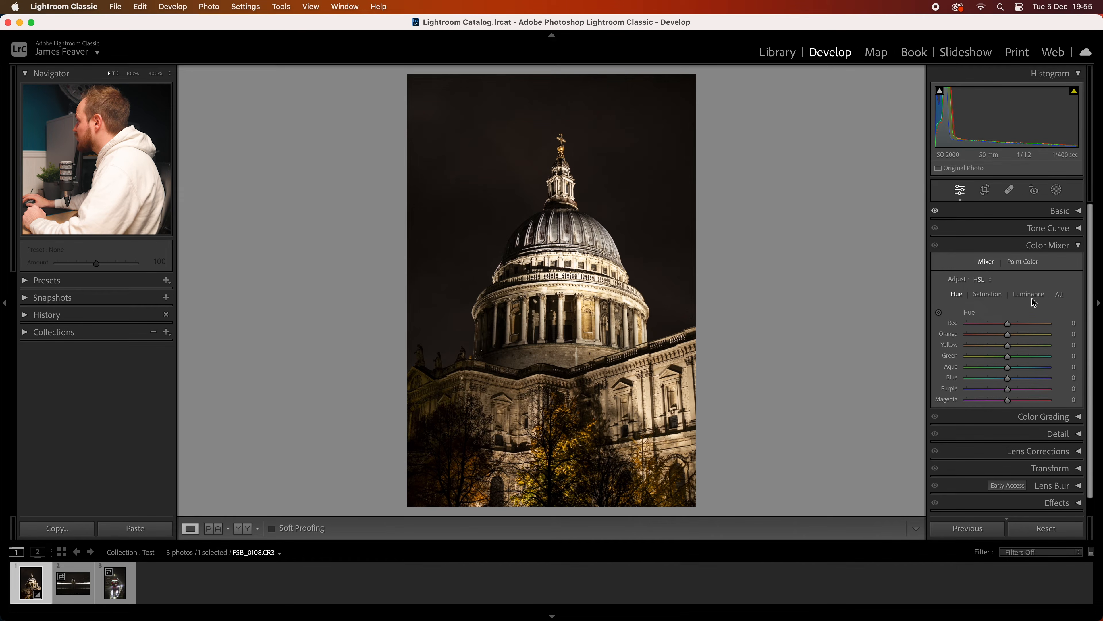
click(1025, 263)
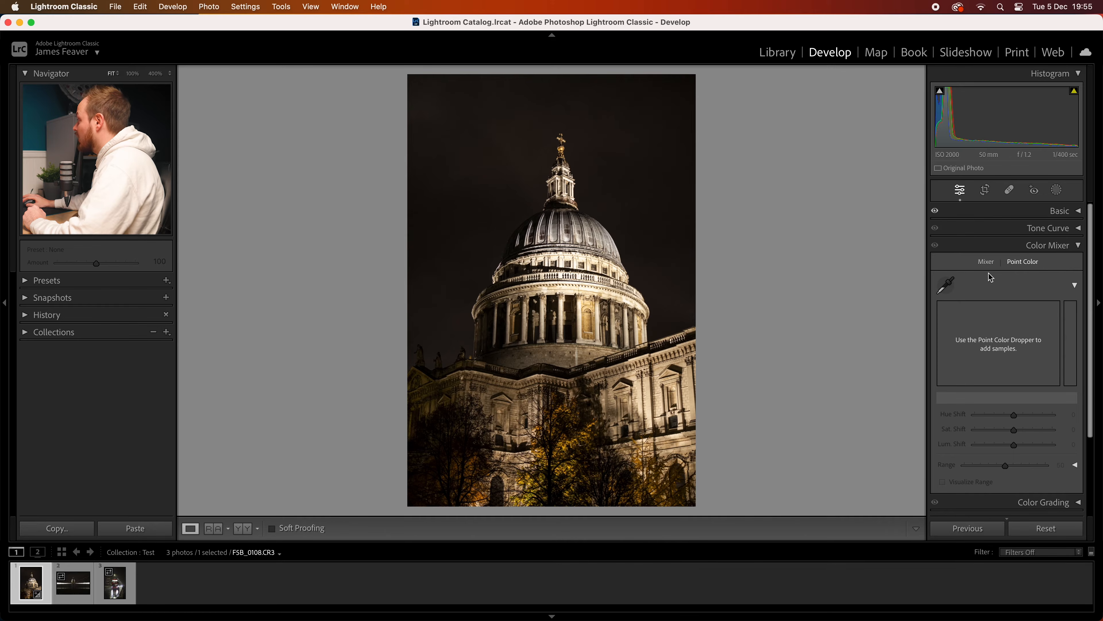
click(986, 262)
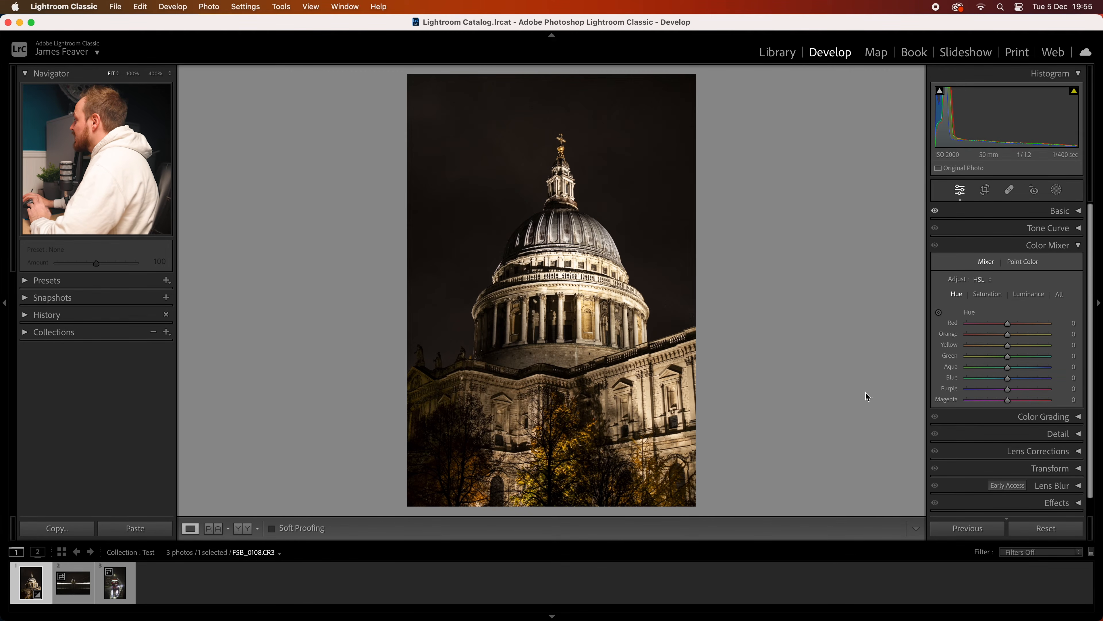
- Shift the foliage and stone colours in the Mixer by setting the orange hue to -24 and the yellow hue to -55
click(591, 476)
drag(591, 476, 515, 243)
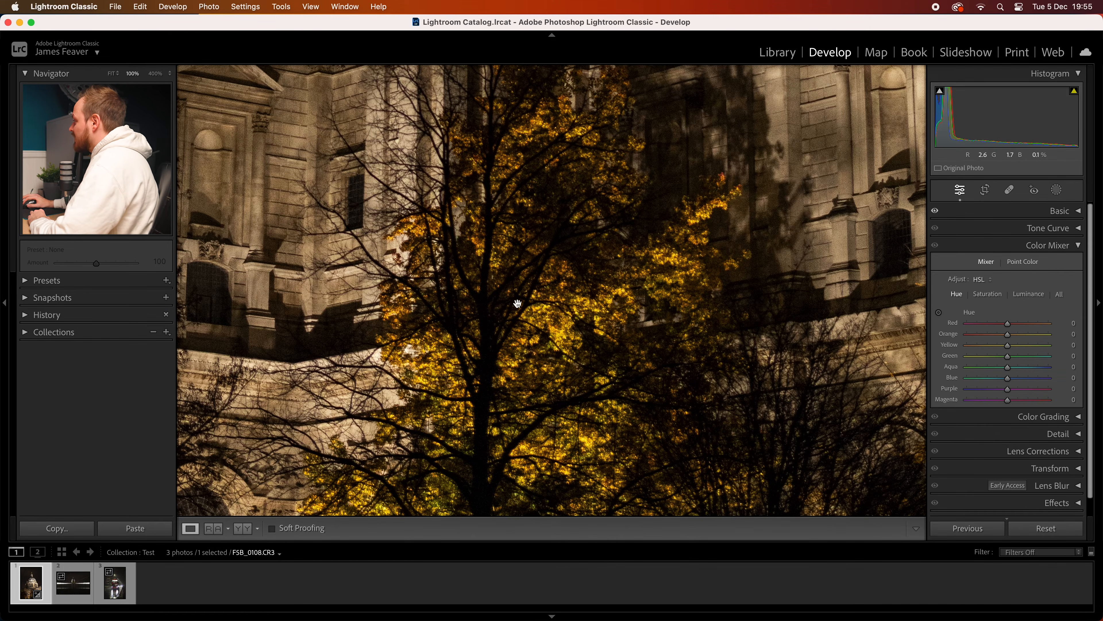
drag(559, 325, 573, 329)
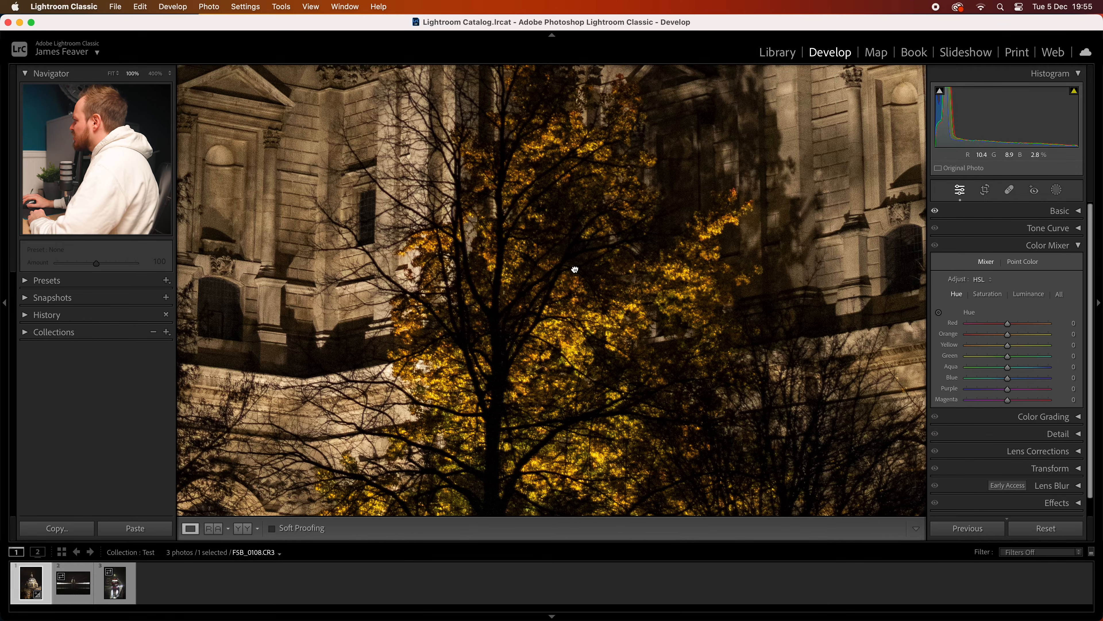
drag(557, 338, 559, 345)
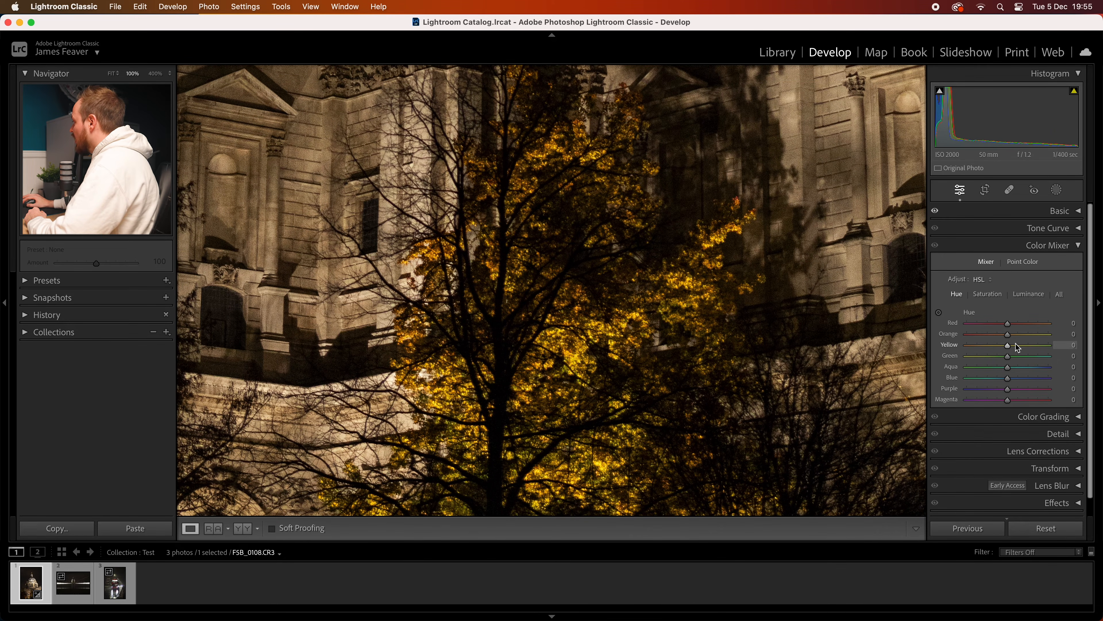
mouse_move(998, 346)
mouse_down()
mouse_move(985, 346)
mouse_move(1000, 337)
mouse_up()
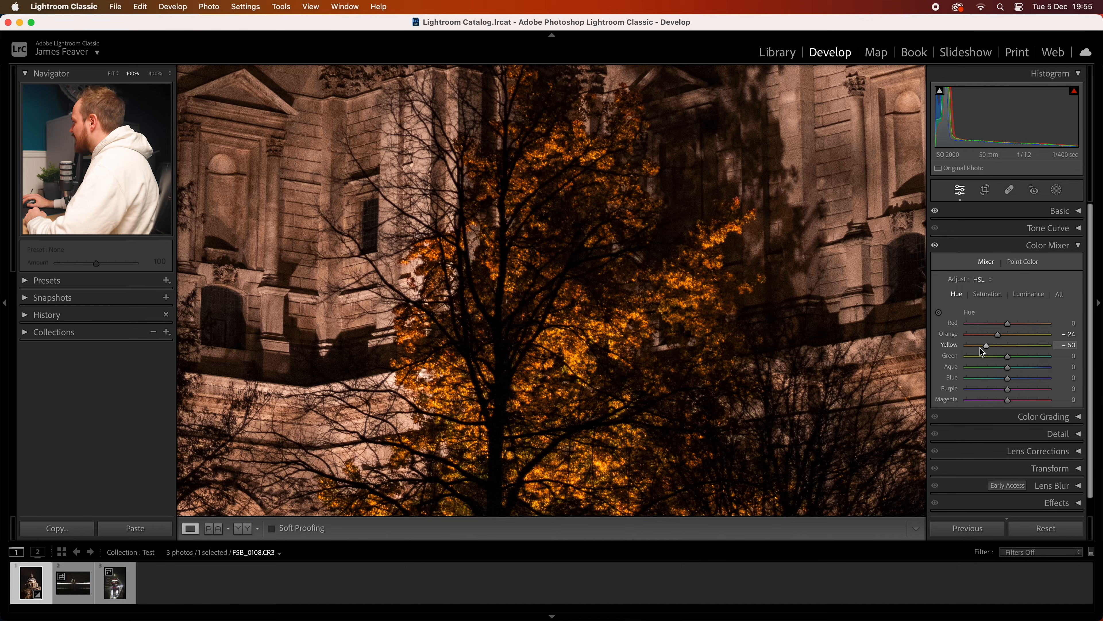
click(640, 329)
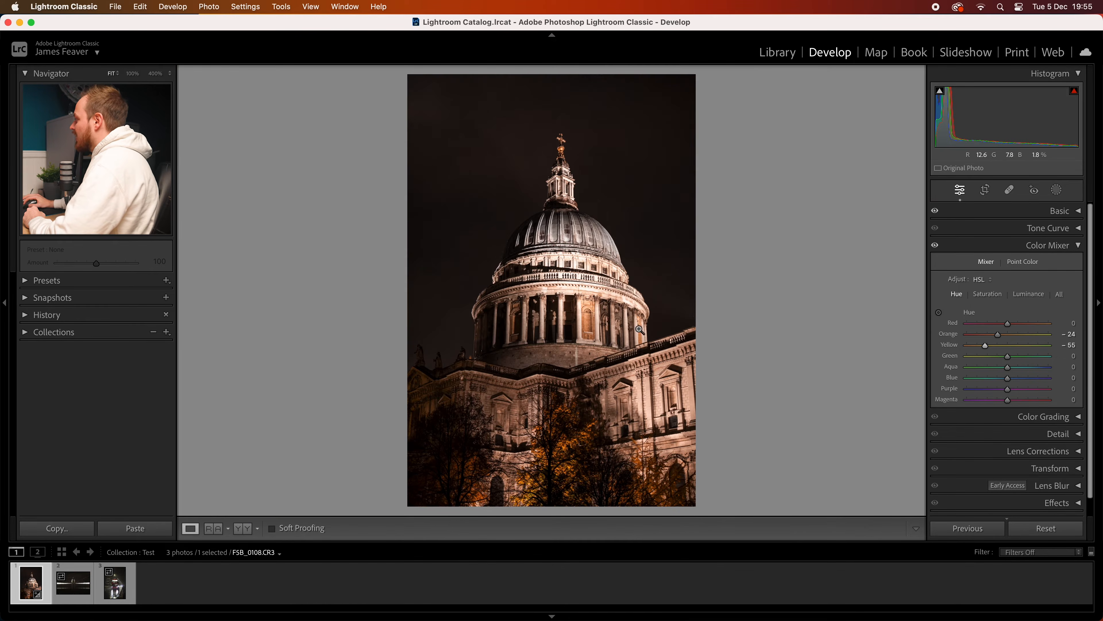
- Set the Mixer's saturation to +24 for orange, +3 for yellow, -9 for green, -52 for aqua and -83 for blue
click(985, 297)
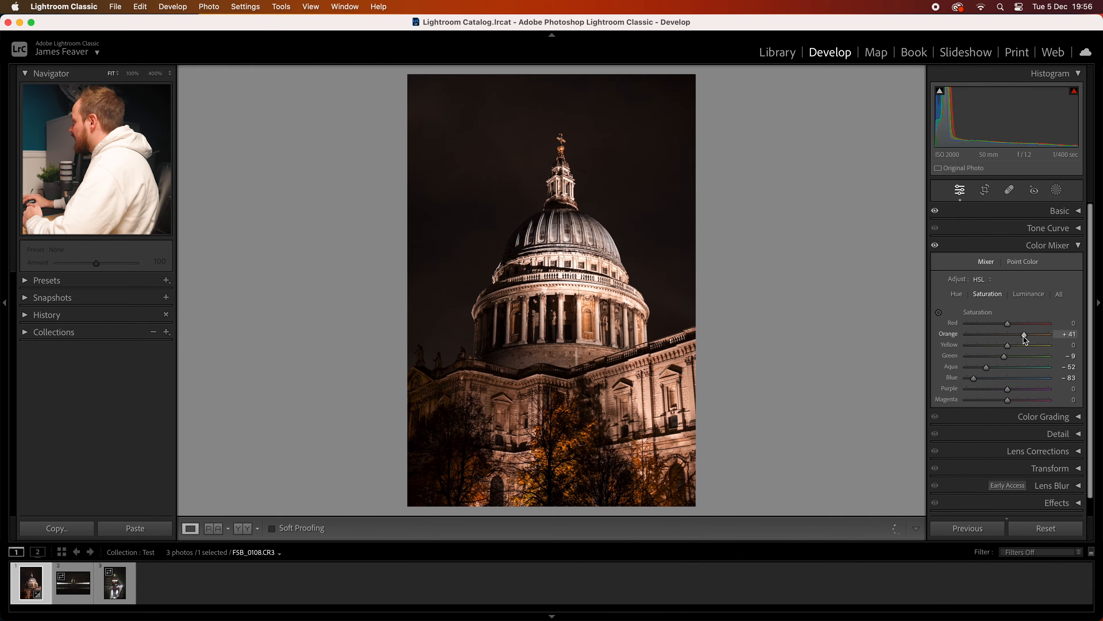
drag(1015, 336, 1016, 335)
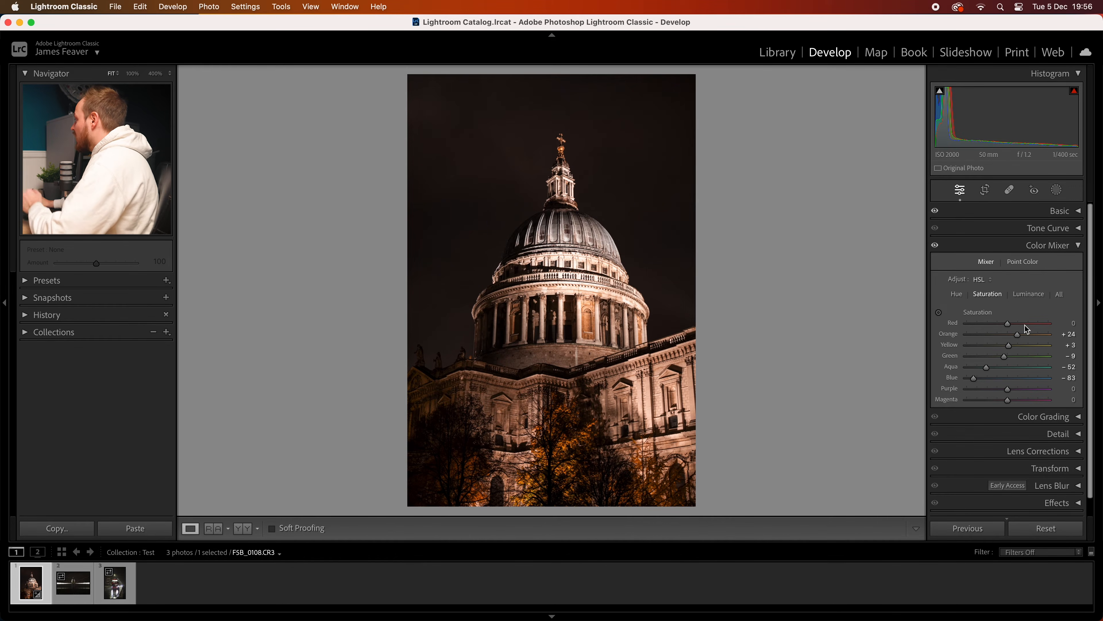
- Set the Mixer's luminance to +27 for orange, +21 for yellow, -30 for aqua and -50 for blue, and review the HSL adjustments
click(1029, 296)
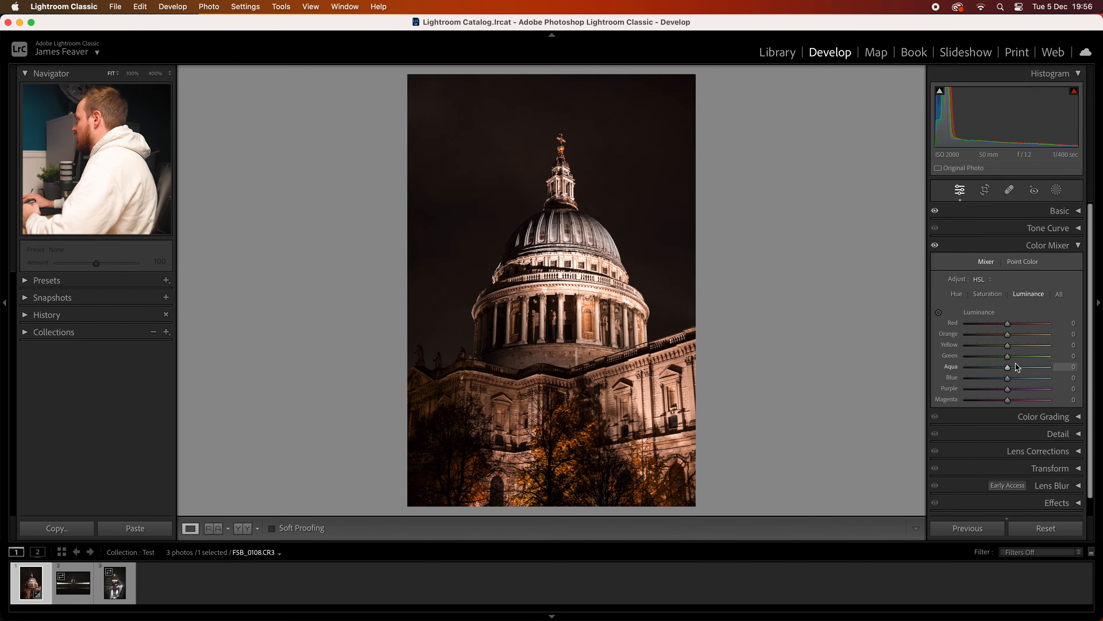
drag(1010, 381, 993, 367)
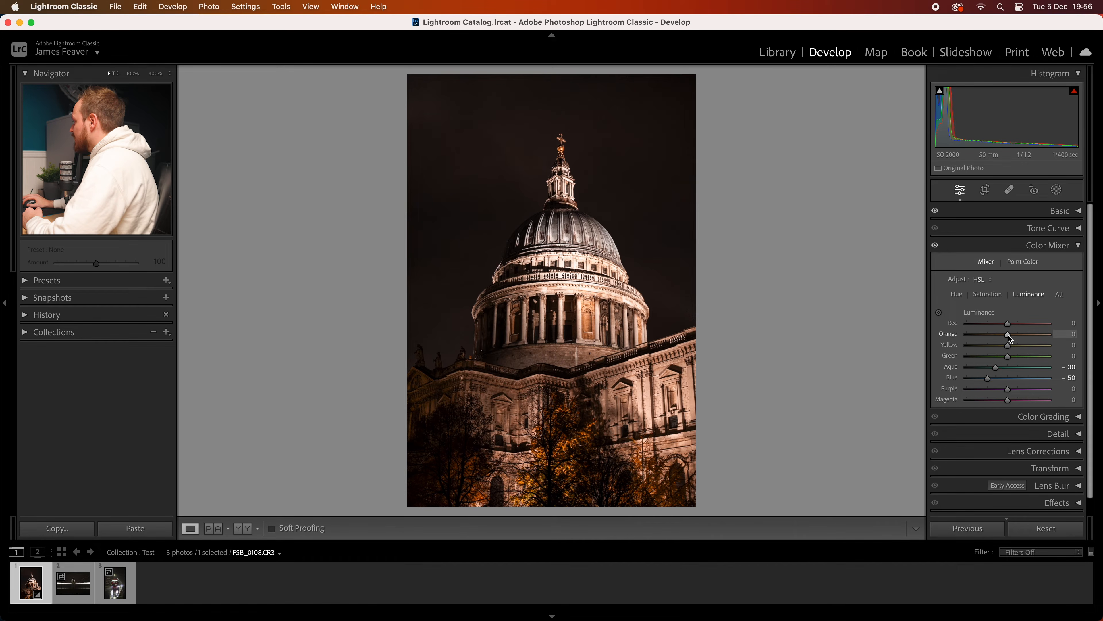
click(1019, 347)
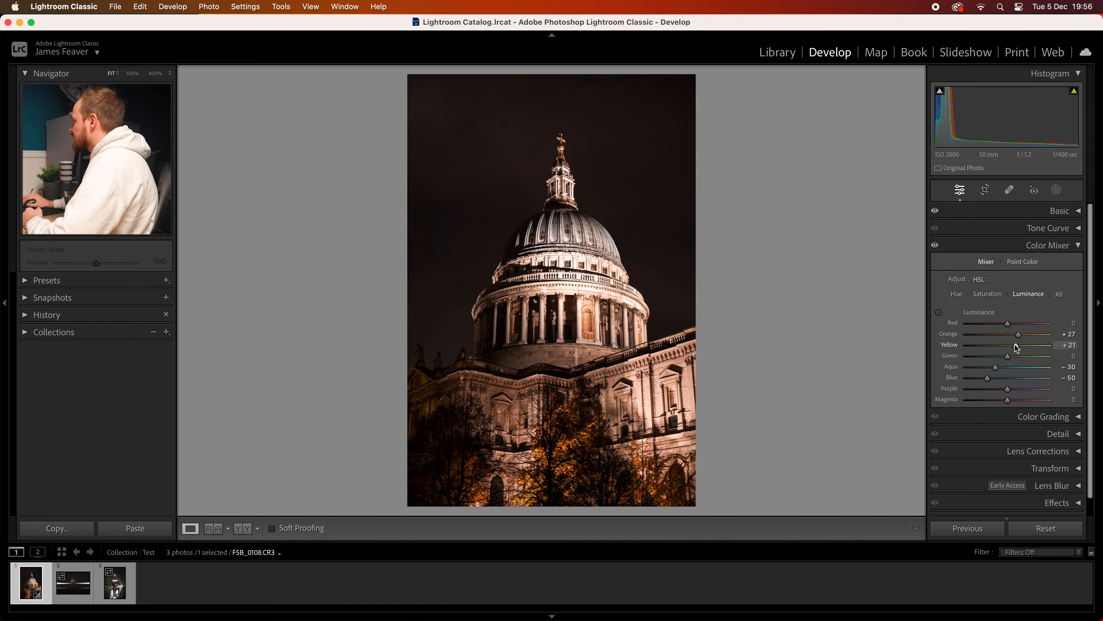
click(958, 297)
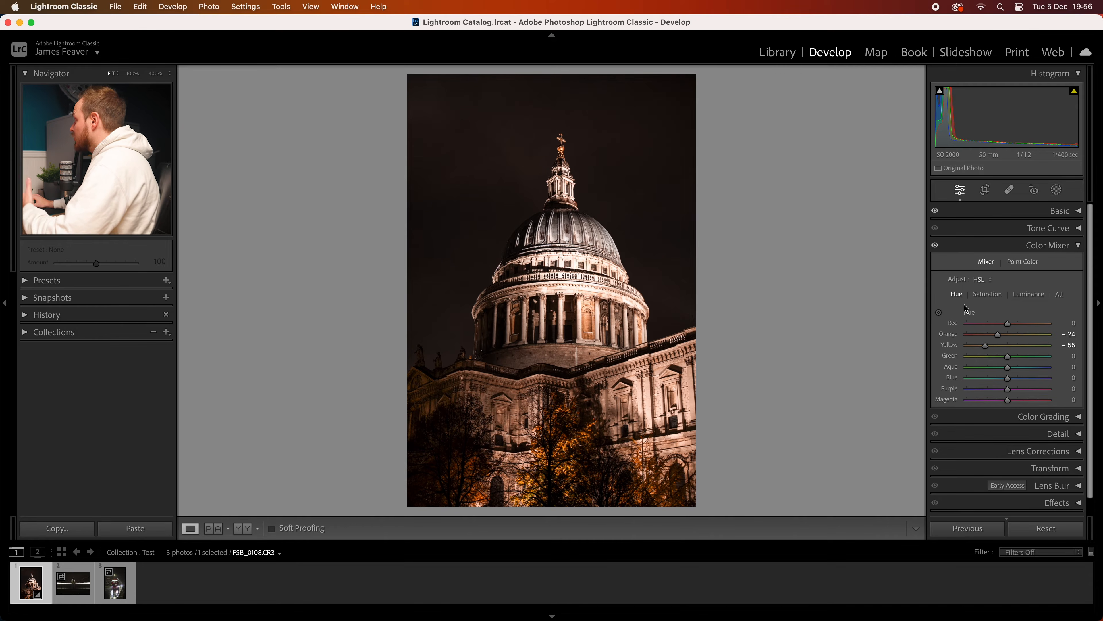
click(988, 295)
click(1029, 296)
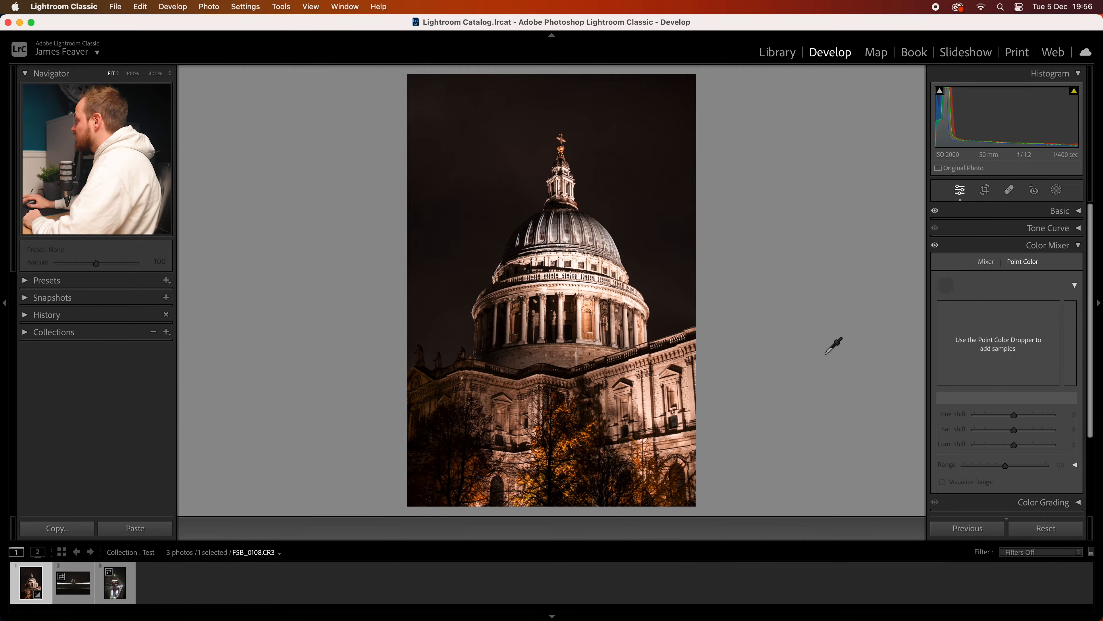
- Sample the orange foliage with Point Color, shift its hue -35, saturation -12 and luminance 12, and preview the affected range
click(618, 501)
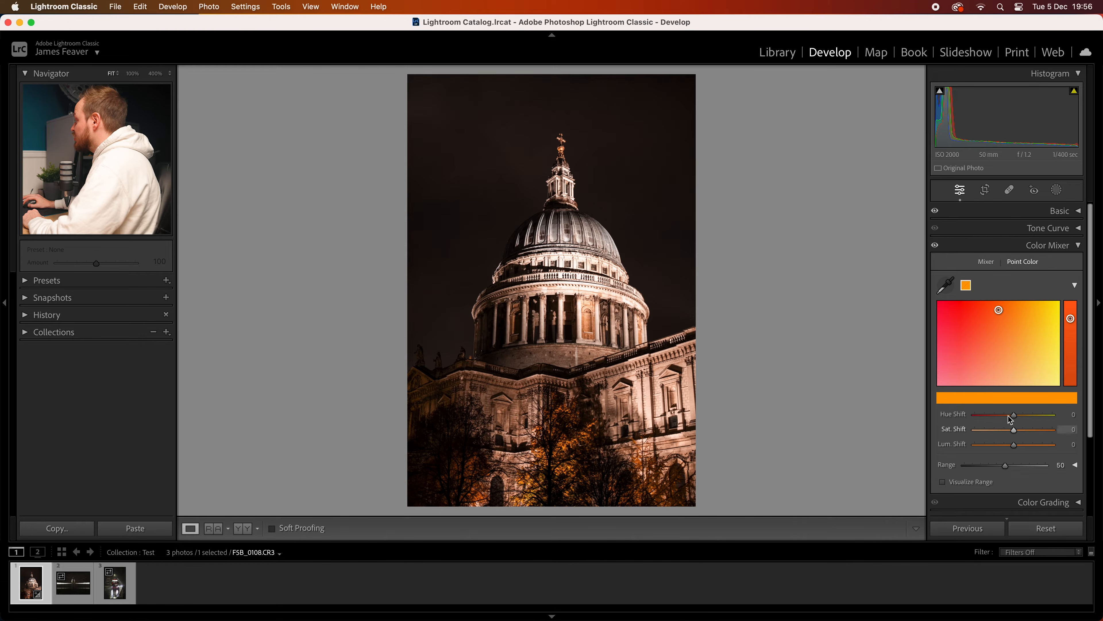
mouse_move(1016, 418)
mouse_down()
mouse_move(1002, 419)
mouse_move(1004, 432)
mouse_move(1026, 432)
mouse_move(1003, 432)
mouse_move(1036, 434)
mouse_move(1012, 435)
mouse_move(1030, 447)
mouse_move(1002, 448)
mouse_up()
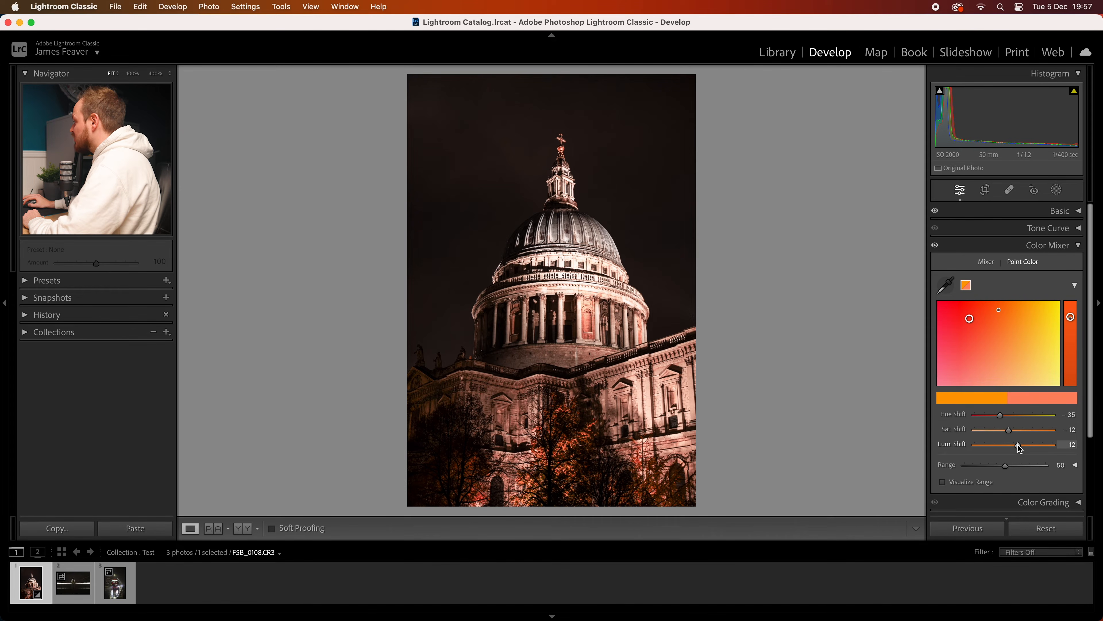
click(944, 482)
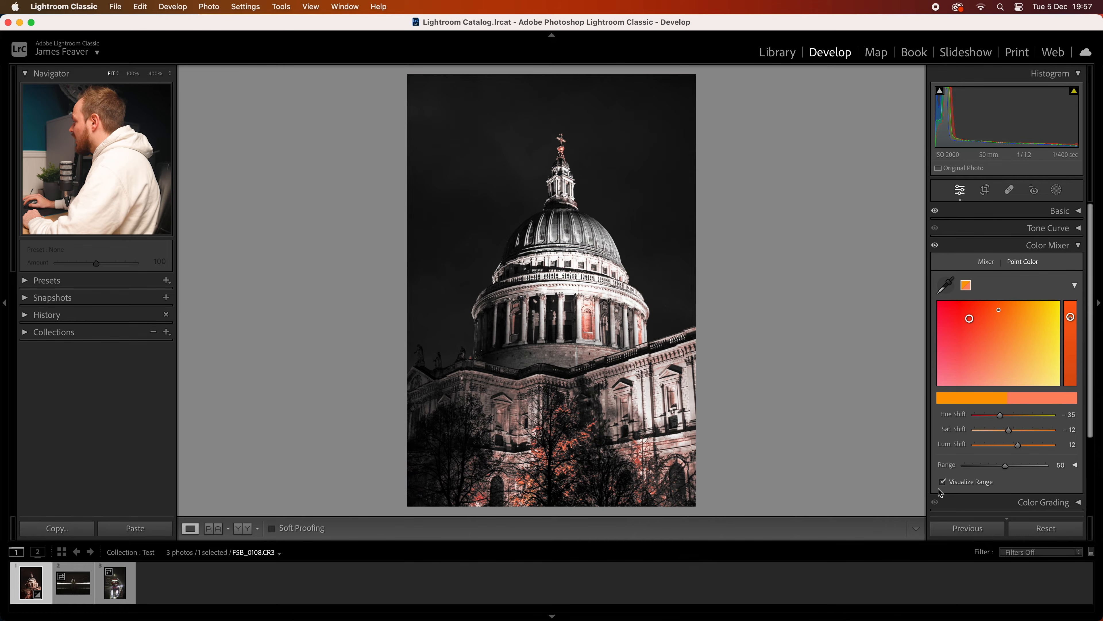
click(944, 482)
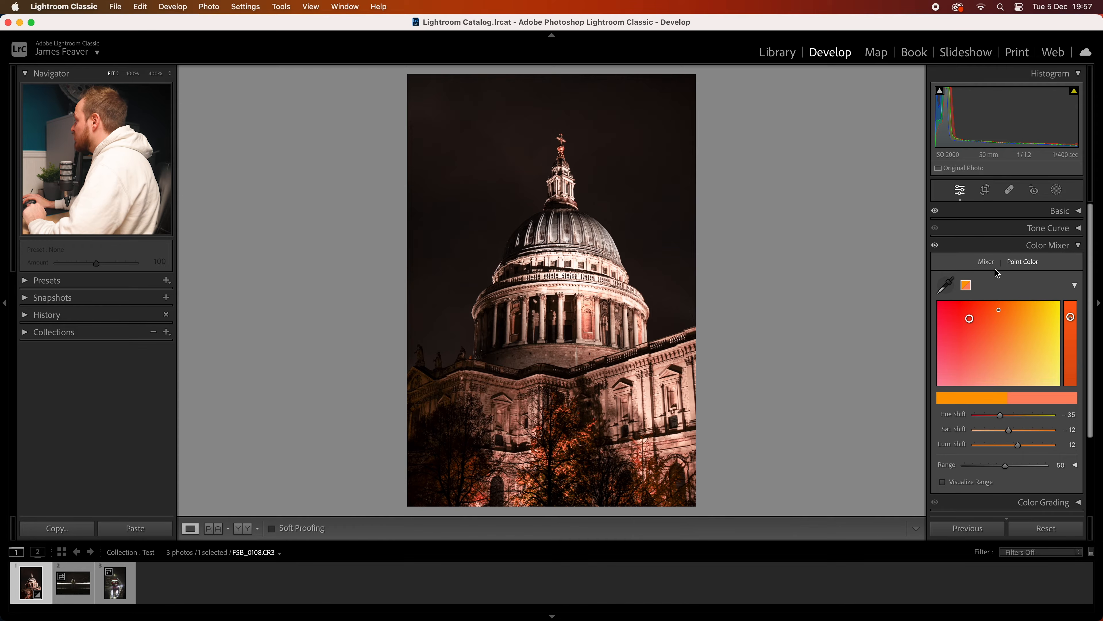
click(987, 262)
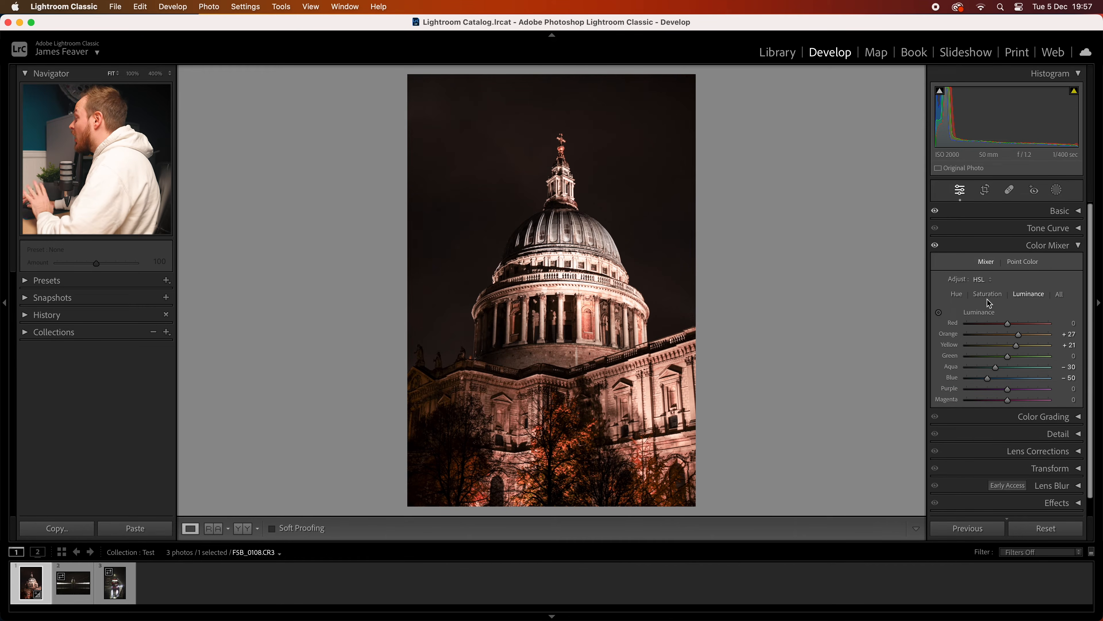
click(960, 295)
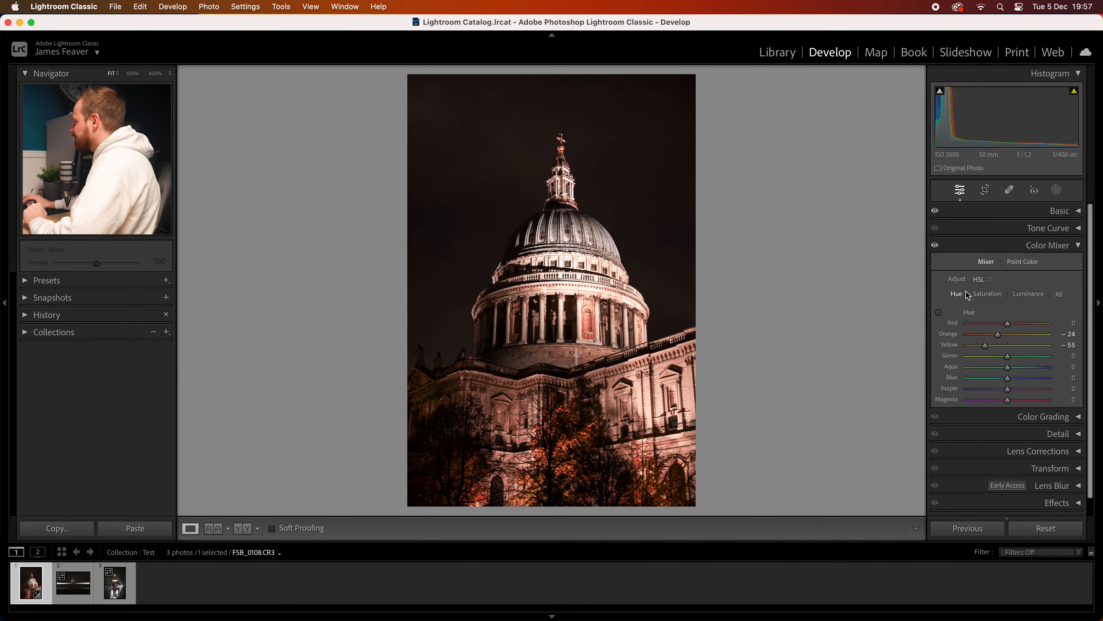
click(1078, 247)
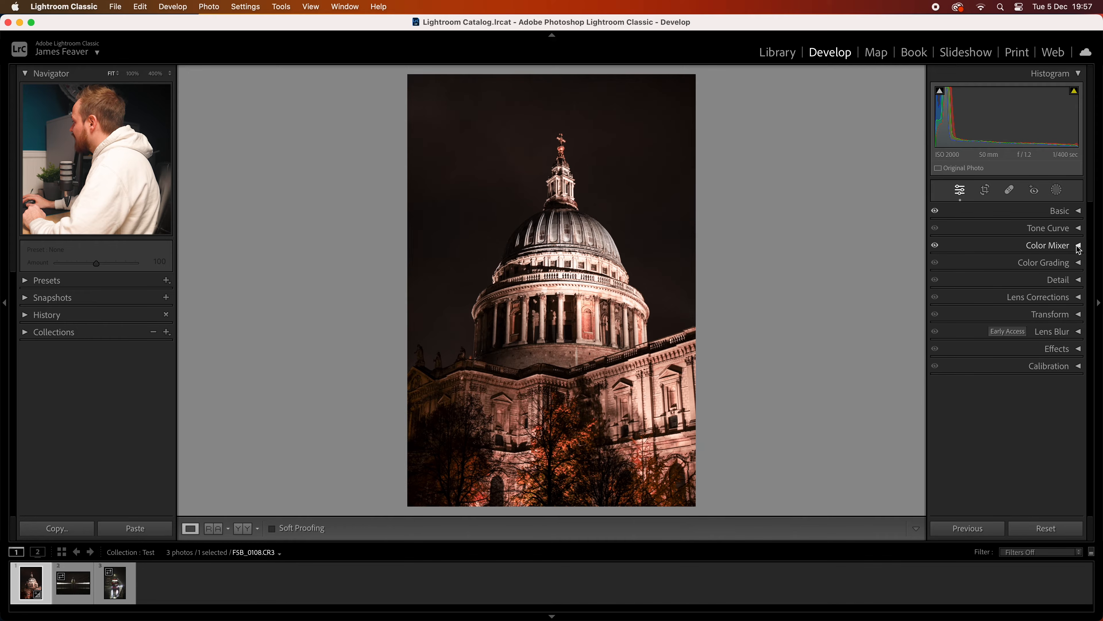
- Tint the midtones in Color Grading with hue 50 and saturation 30, keeping their luminance at 0
click(1080, 264)
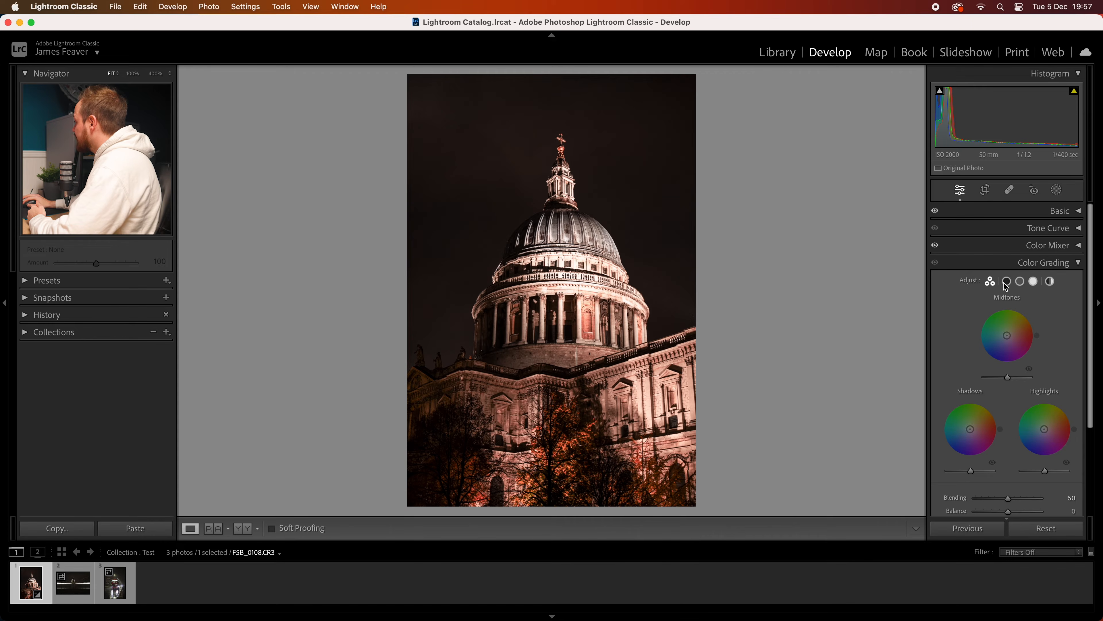
click(1007, 281)
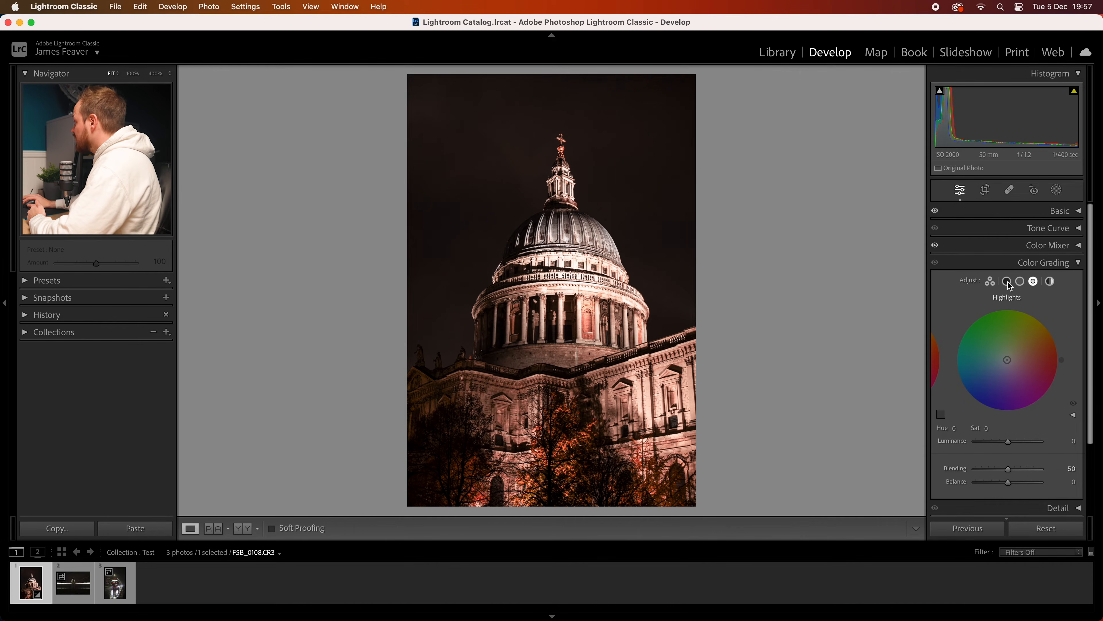
click(1020, 282)
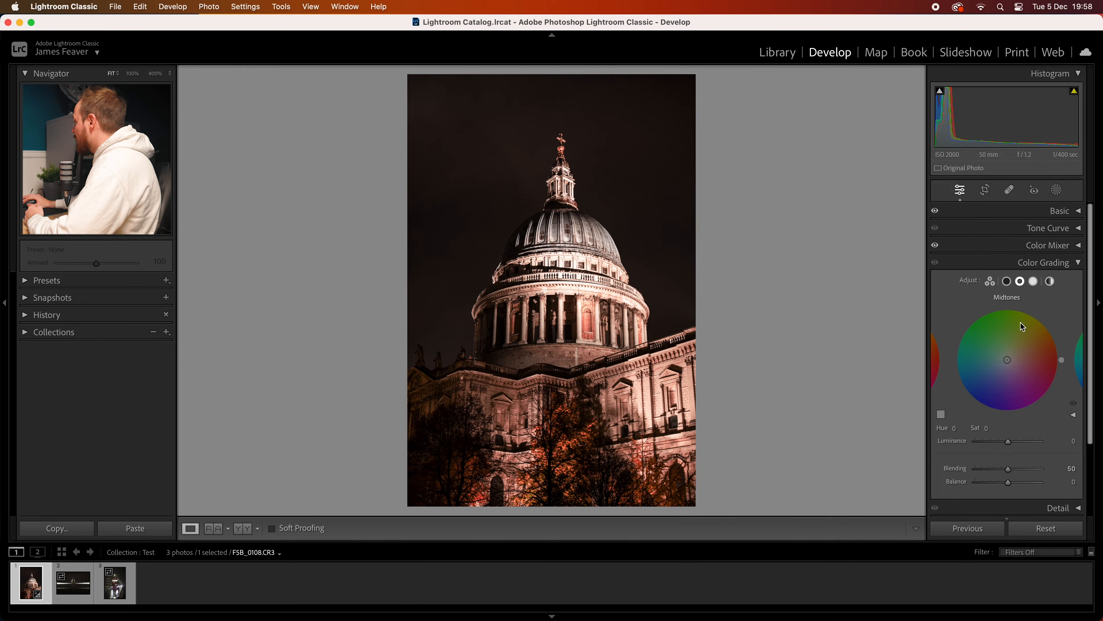
drag(1062, 360, 1047, 323)
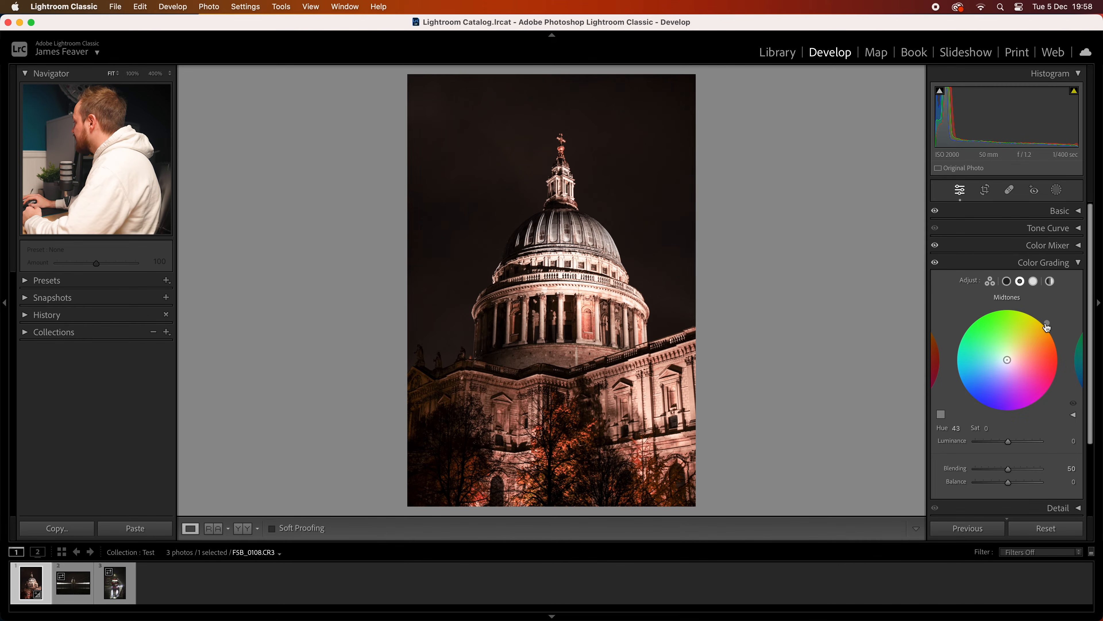
click(1075, 416)
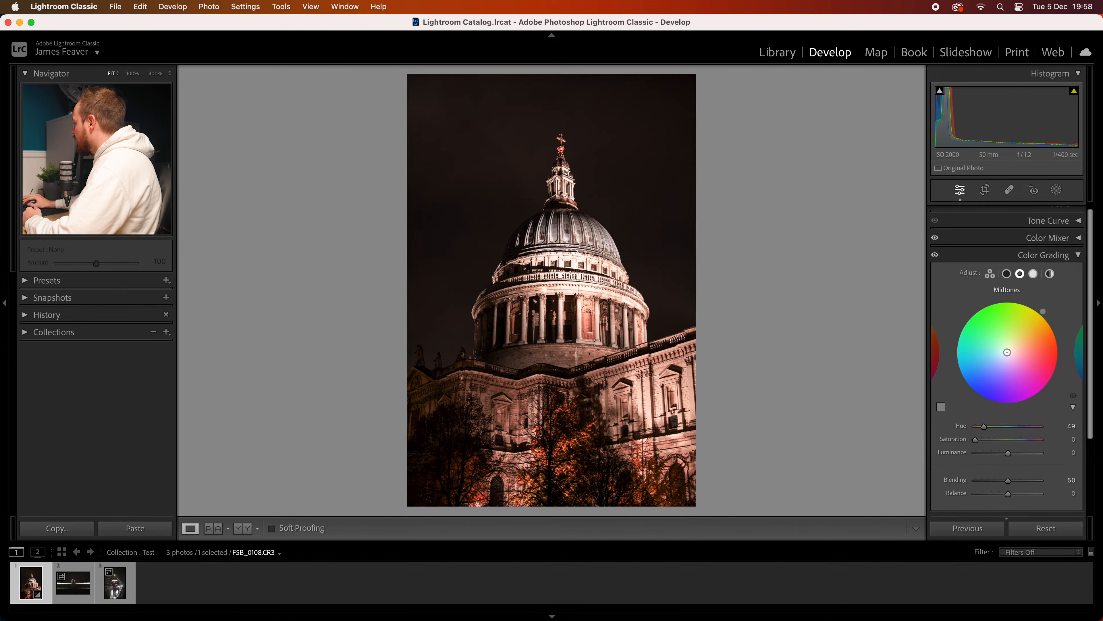
click(1071, 425)
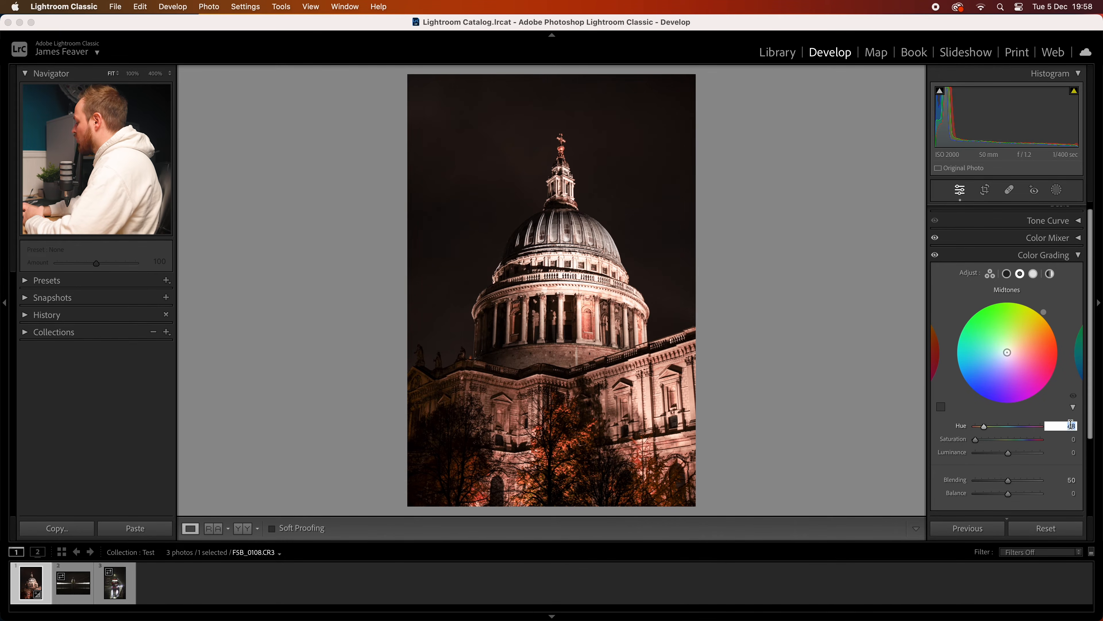
text(50)
key(Tab)
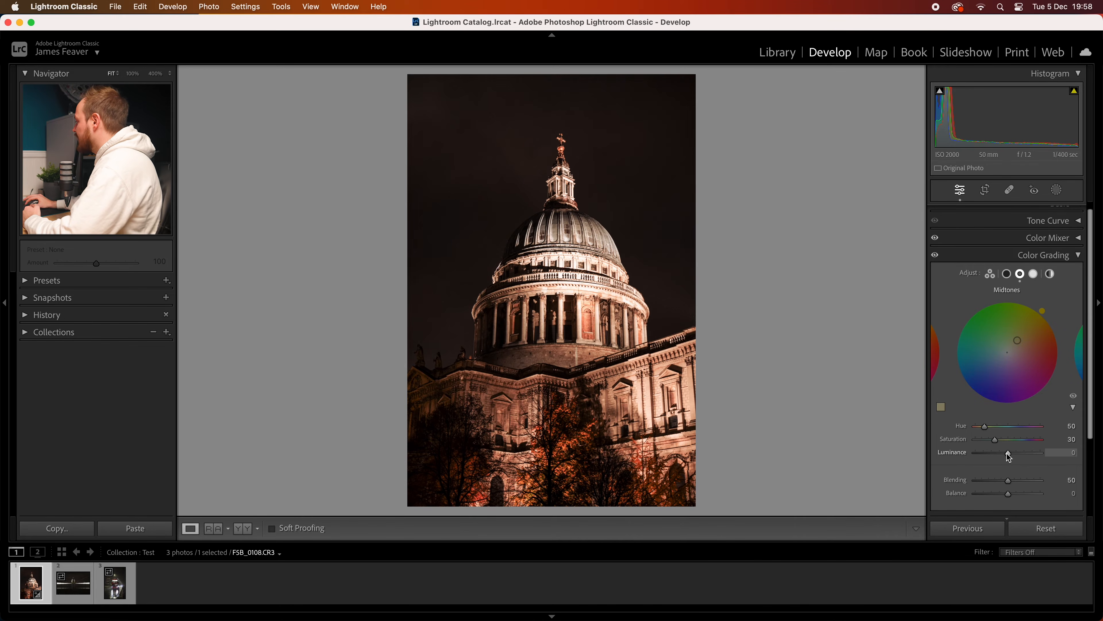
double_click(987, 453)
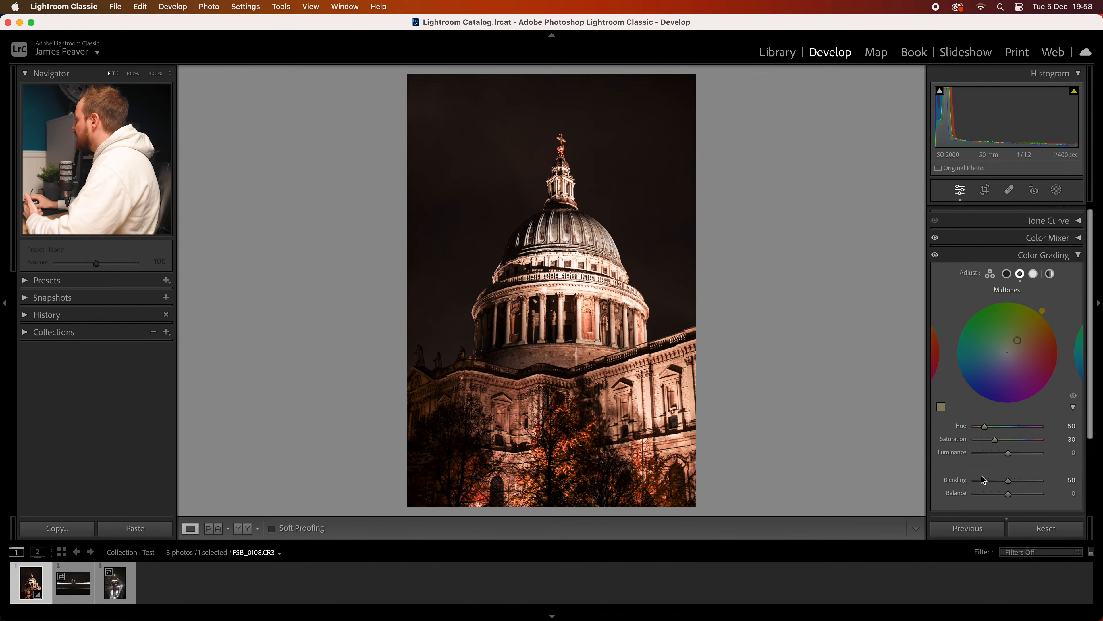
- Tint the shadows blue in Color Grading with hue 221 and saturation 23
click(1007, 274)
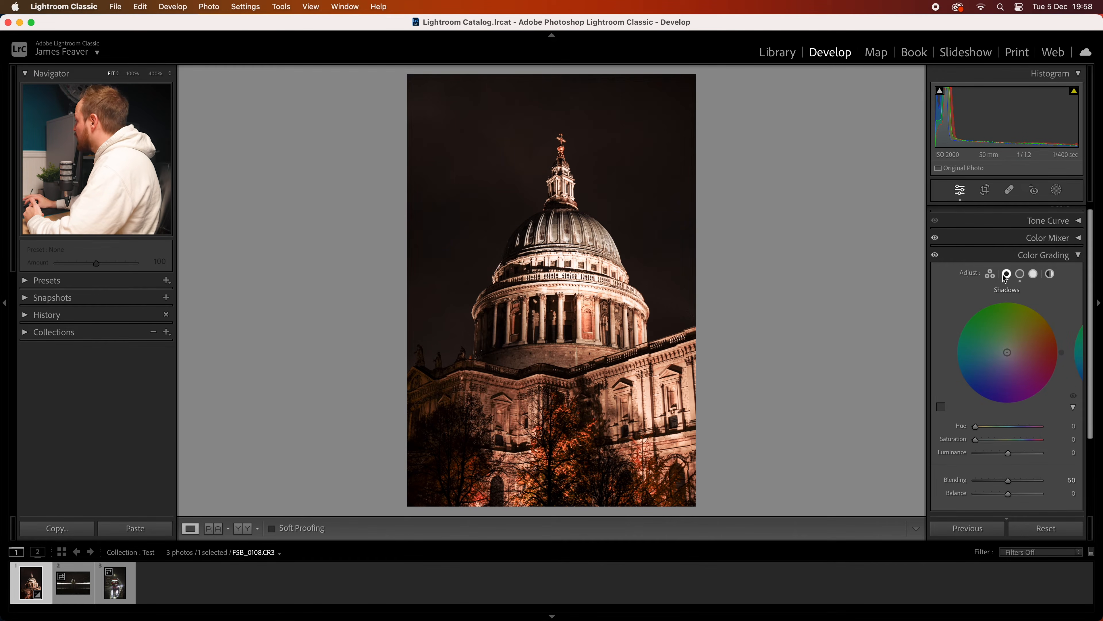
drag(1068, 356, 1061, 362)
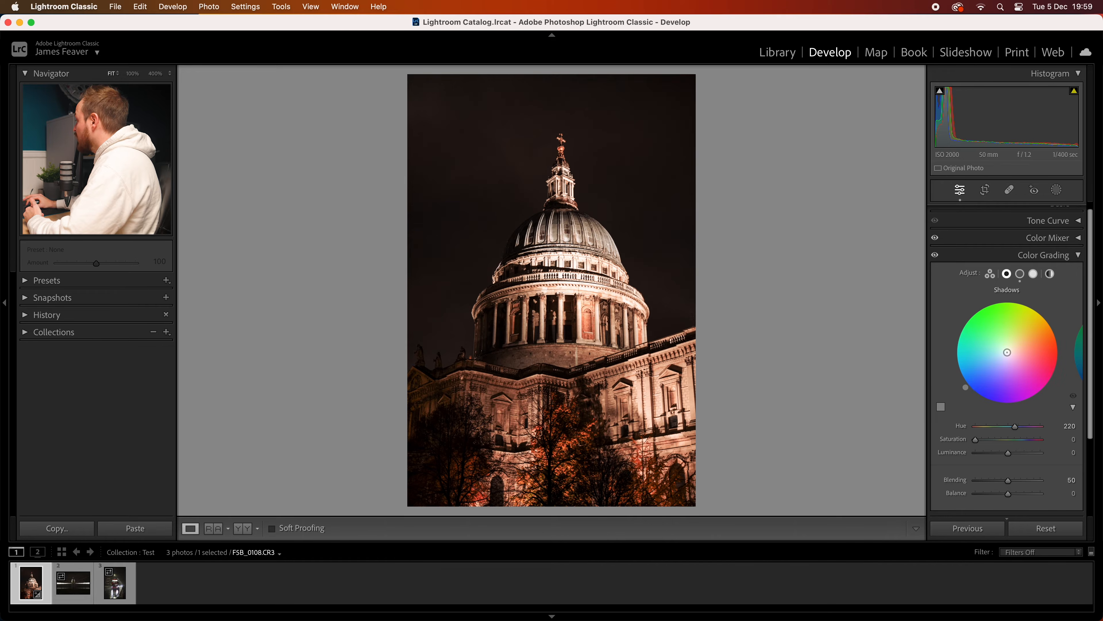
drag(977, 440, 995, 443)
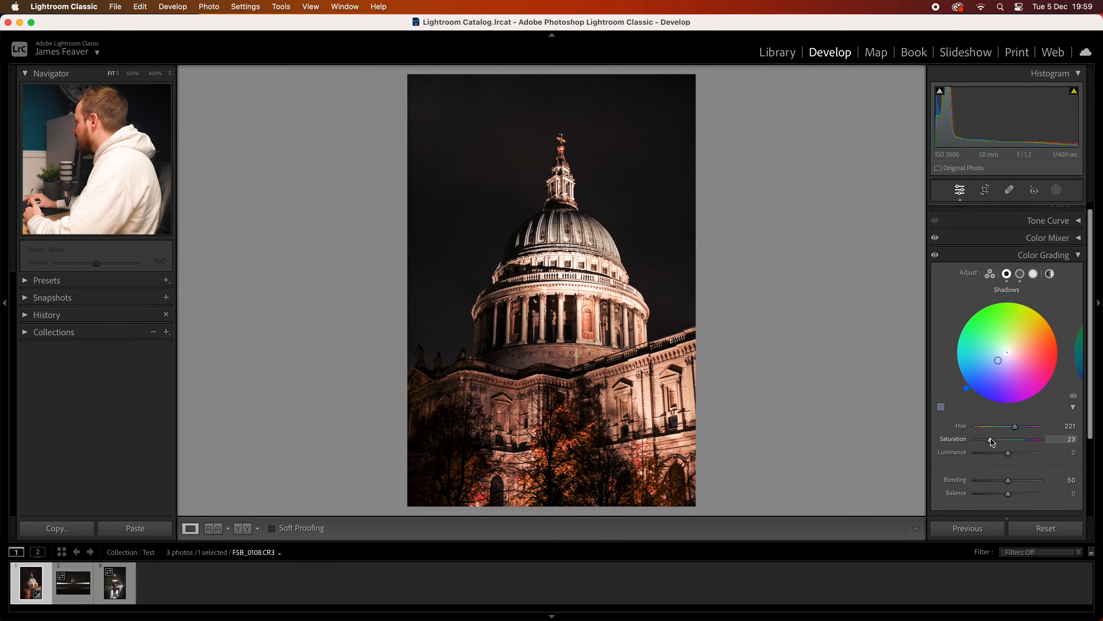
- Tint the highlights orange with hue 17 and saturation 23, and collapse the Color Grading settings
click(1034, 273)
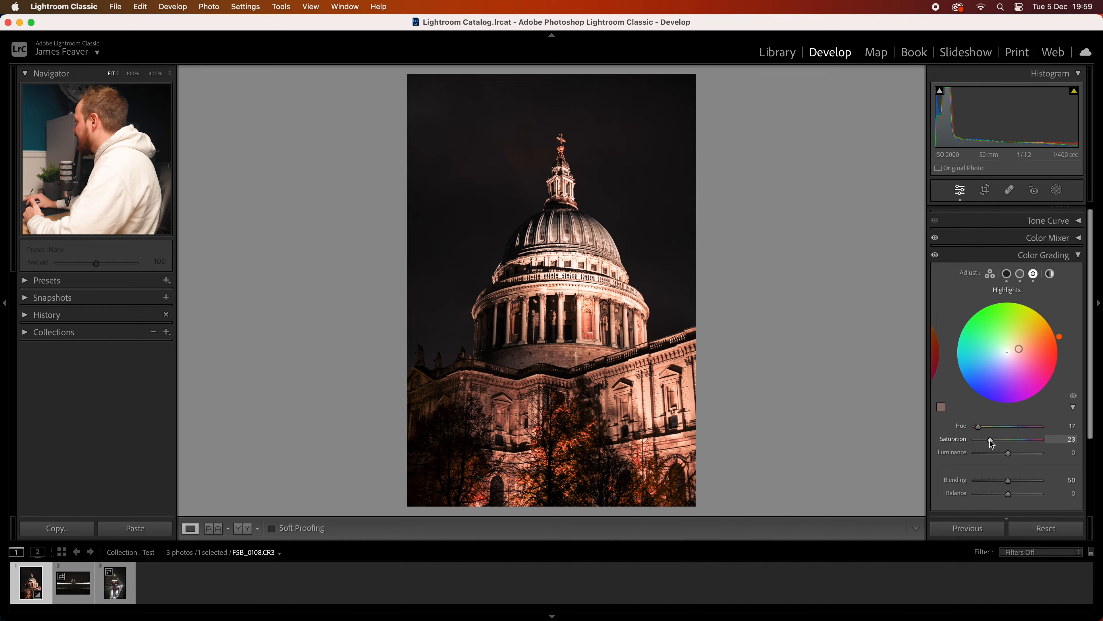
click(1050, 273)
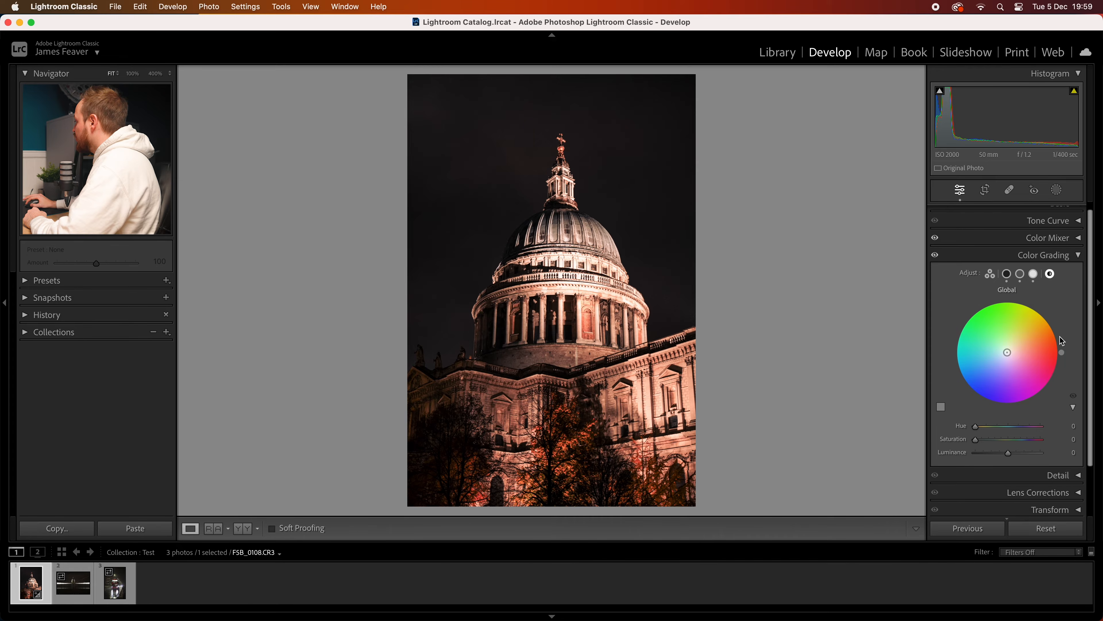
click(1034, 275)
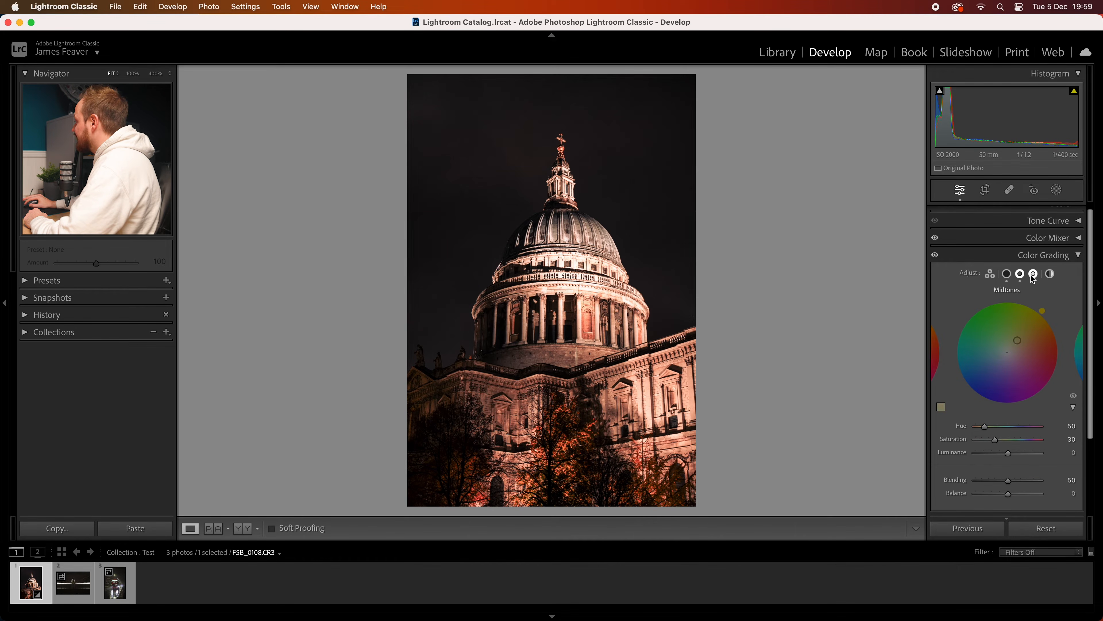
click(993, 276)
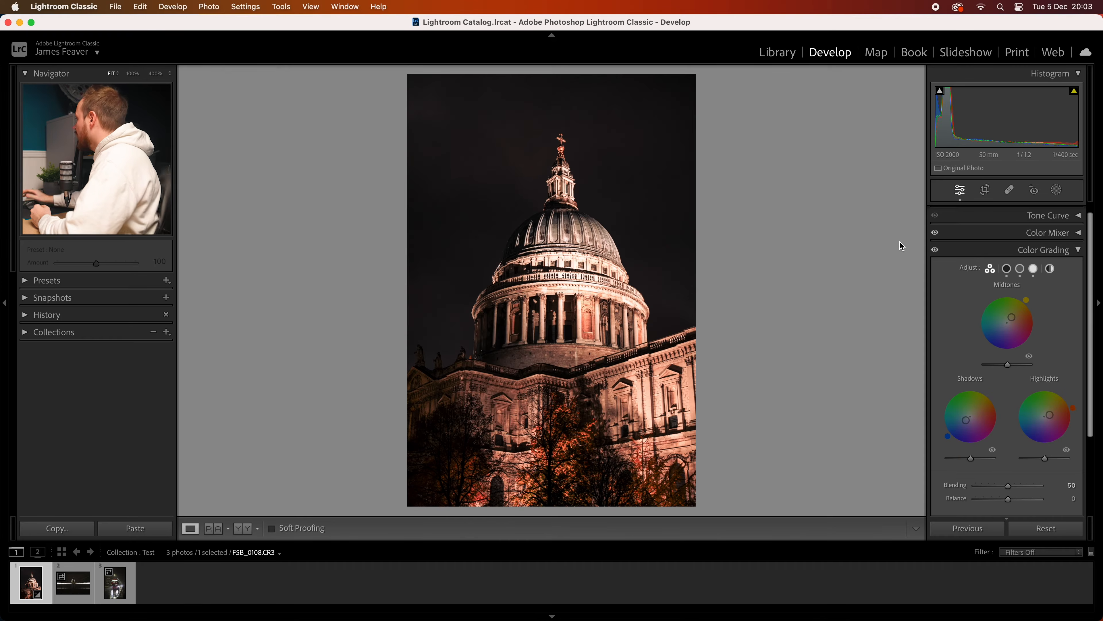
click(1079, 250)
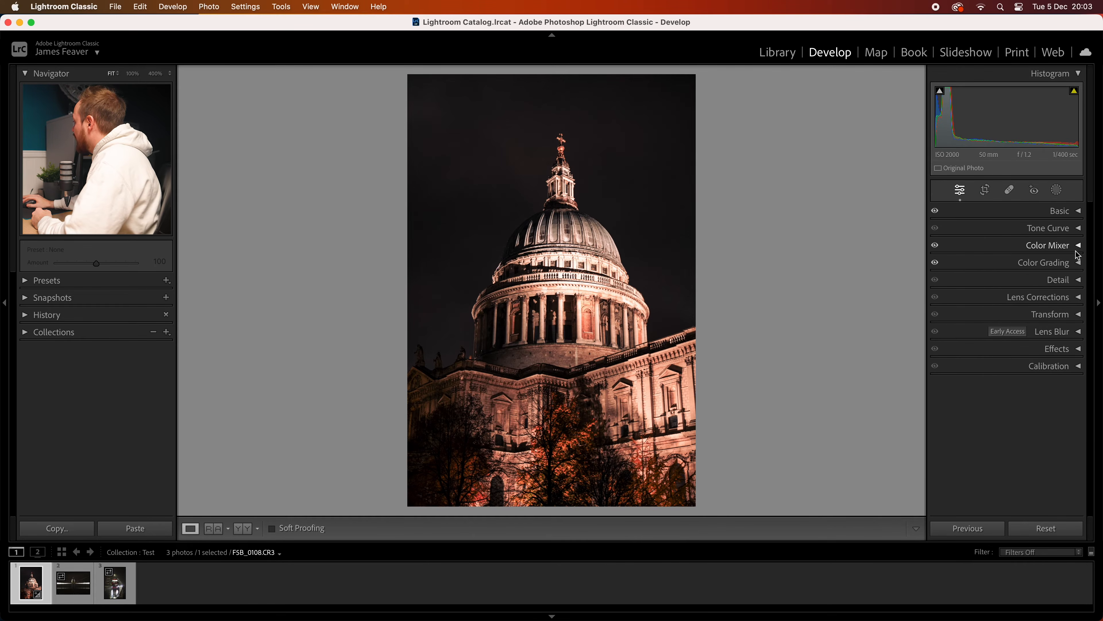
- Examine the Detail settings for sharpening and noise reduction, including the manual noise reduction controls
click(1079, 281)
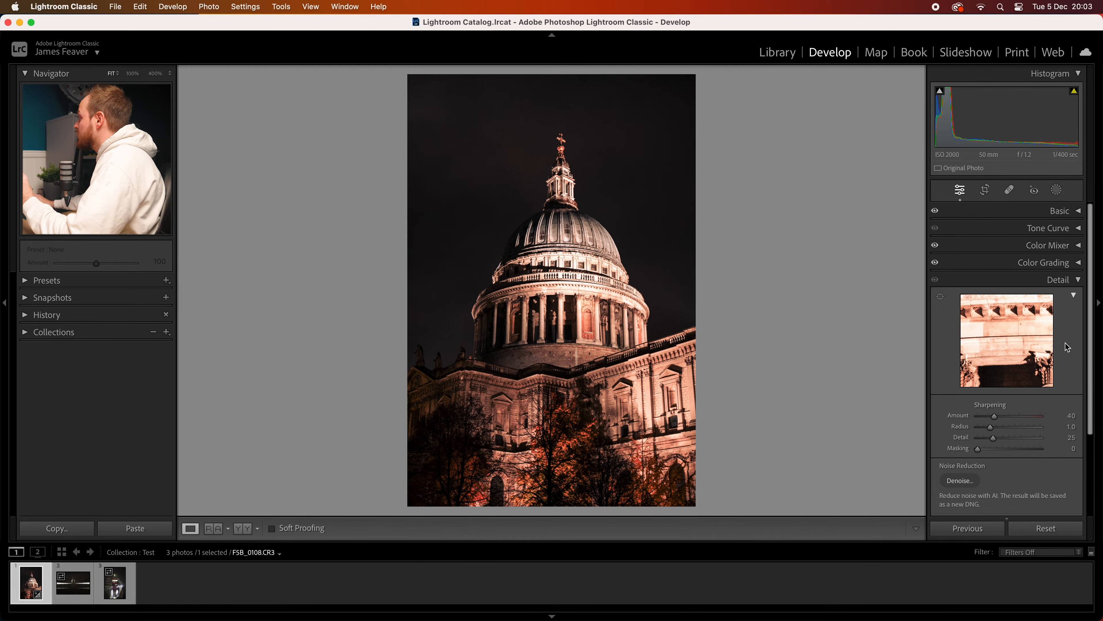
scroll(1056, 369, down, 2)
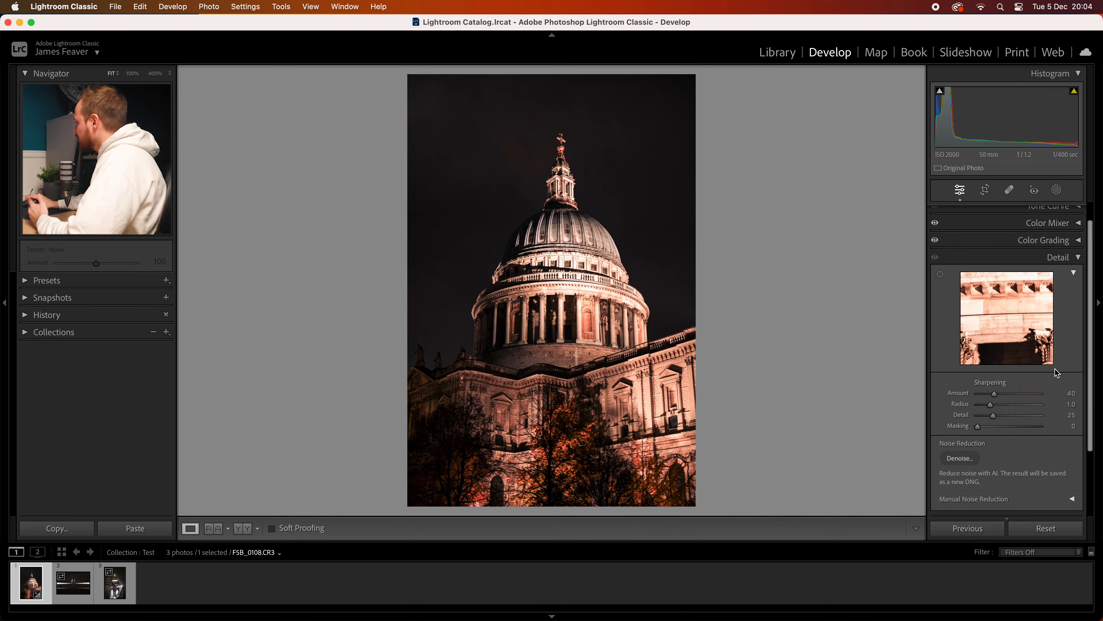
scroll(1053, 377, down, 3)
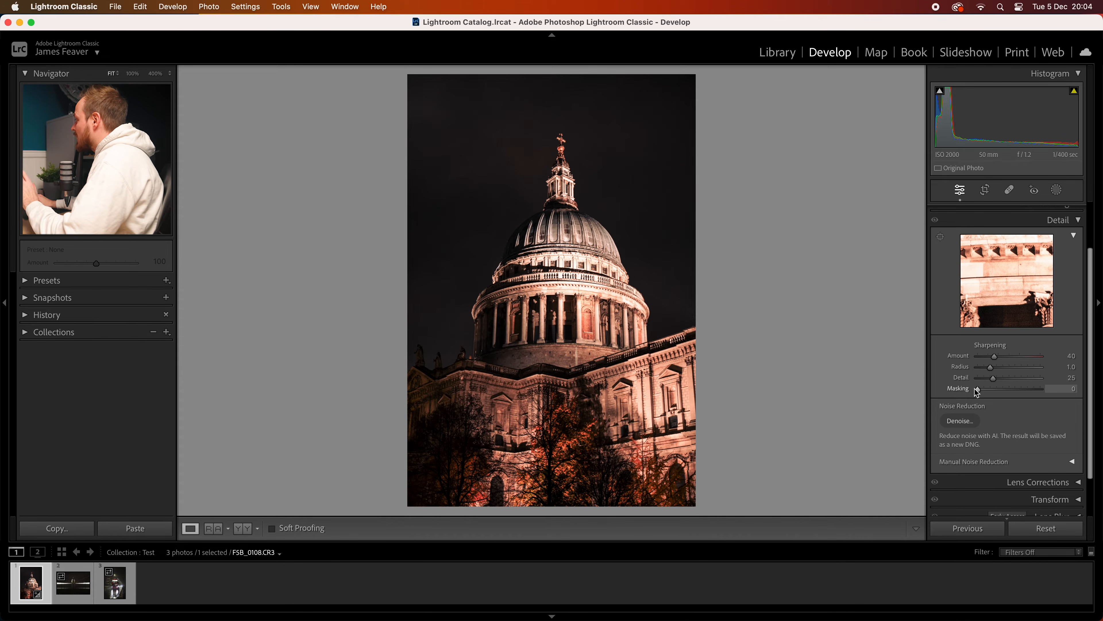
scroll(1009, 397, down, 3)
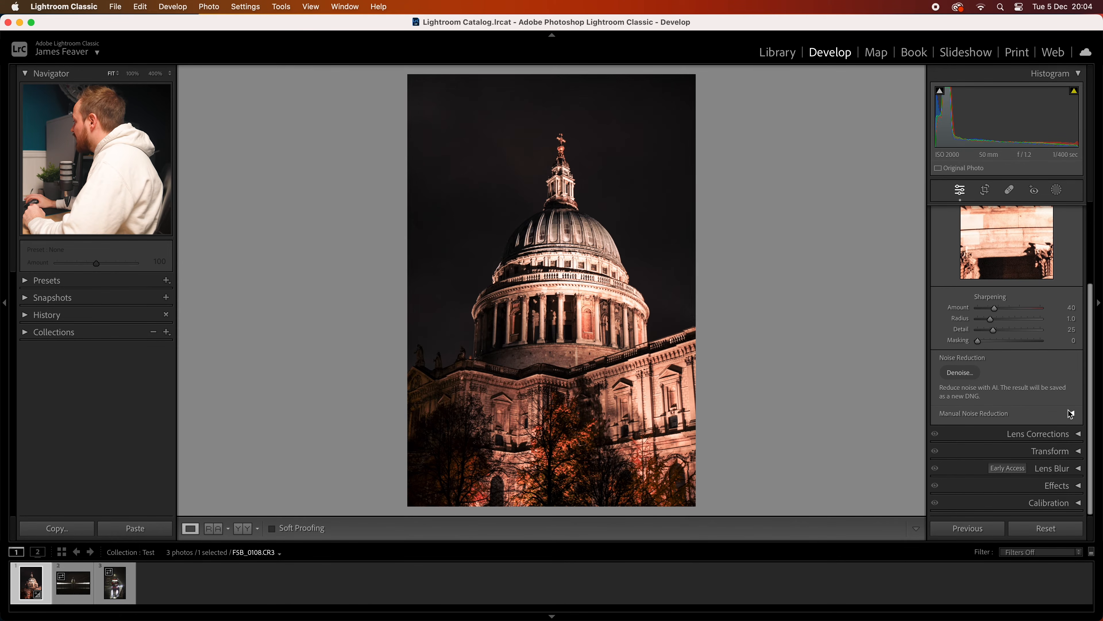
click(1074, 414)
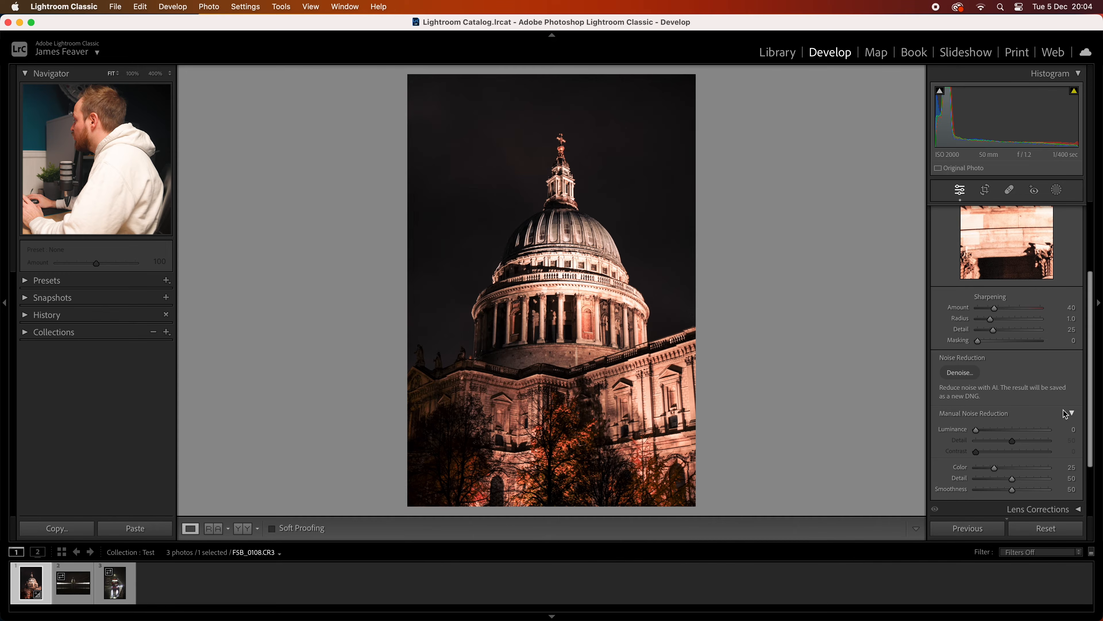
scroll(1065, 412, down, 4)
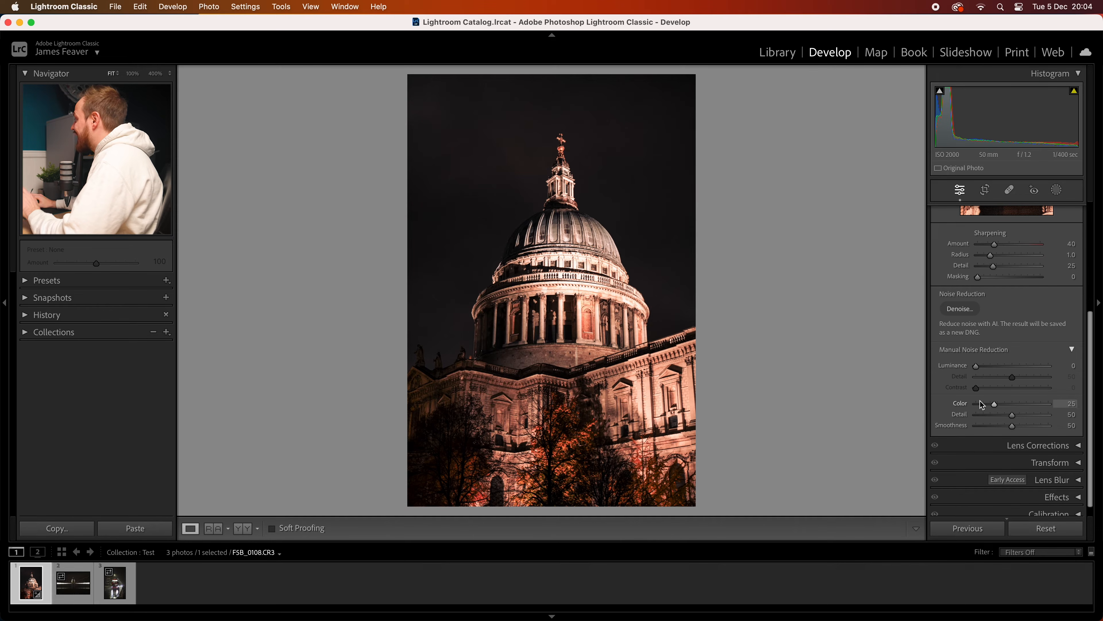
scroll(999, 391, up, 2)
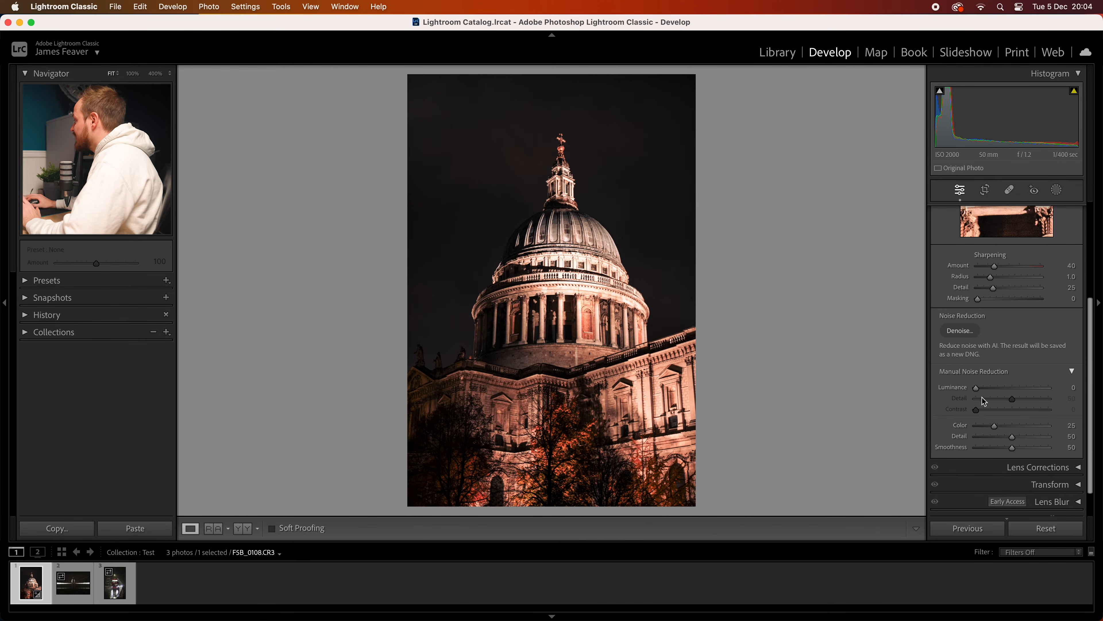
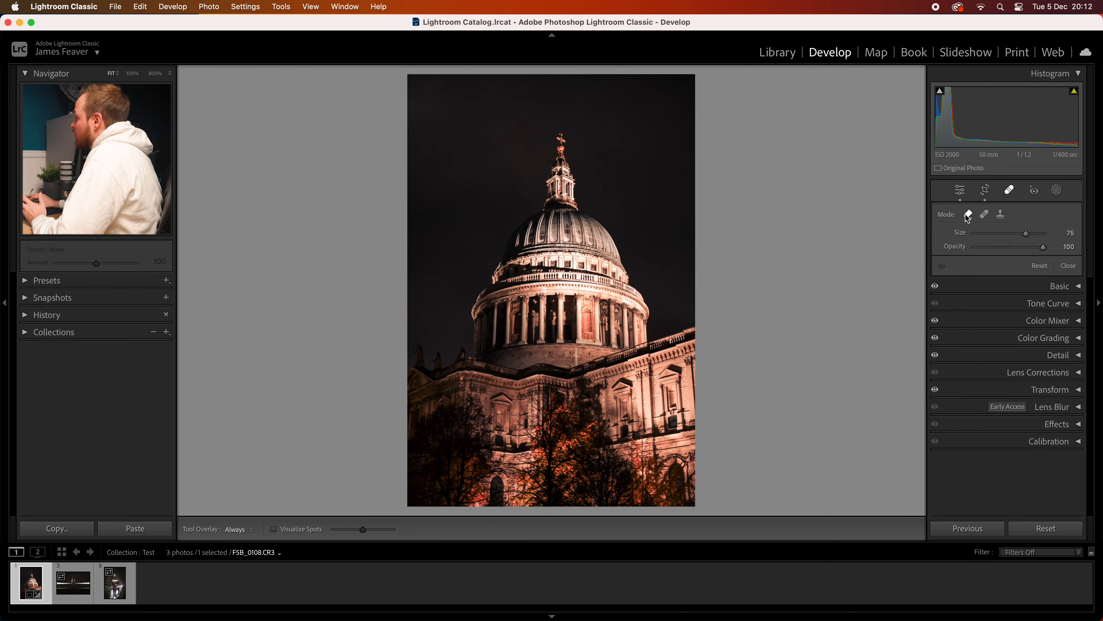
- Look through the Healing modes, Red Eye Correction and Masking options, dismiss the masking introduction, and return to the edit settings
click(985, 215)
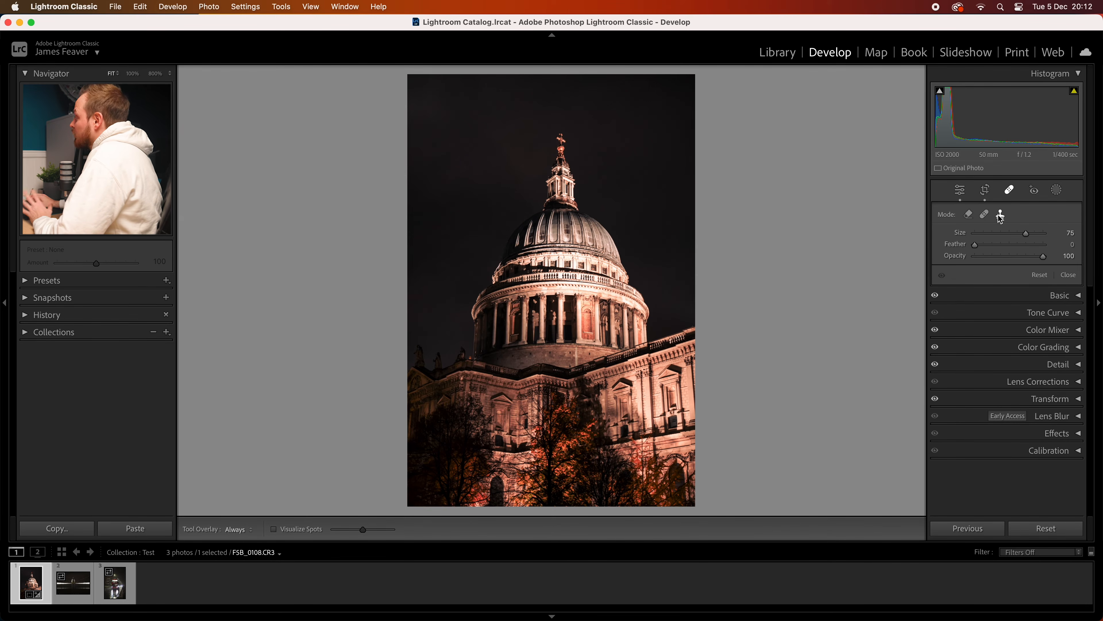
click(966, 214)
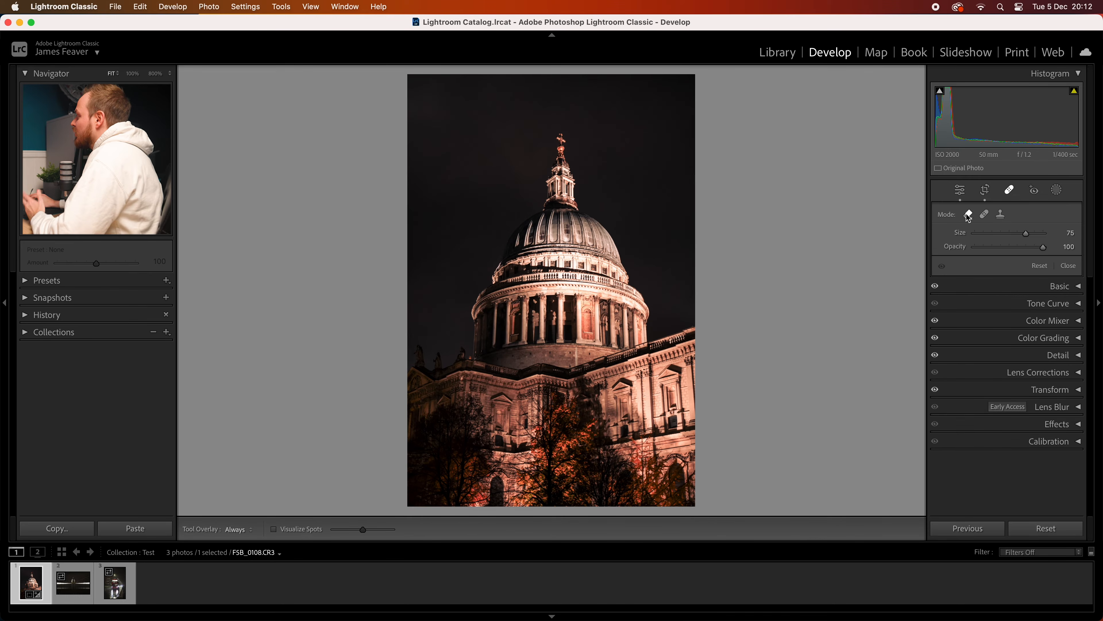
click(1033, 195)
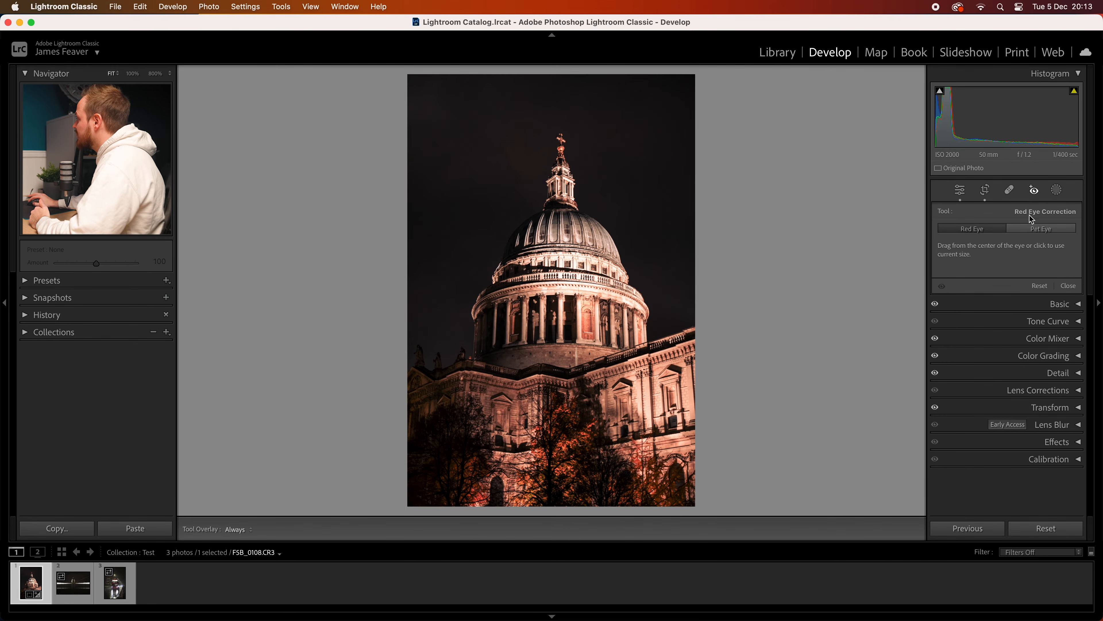
click(1056, 190)
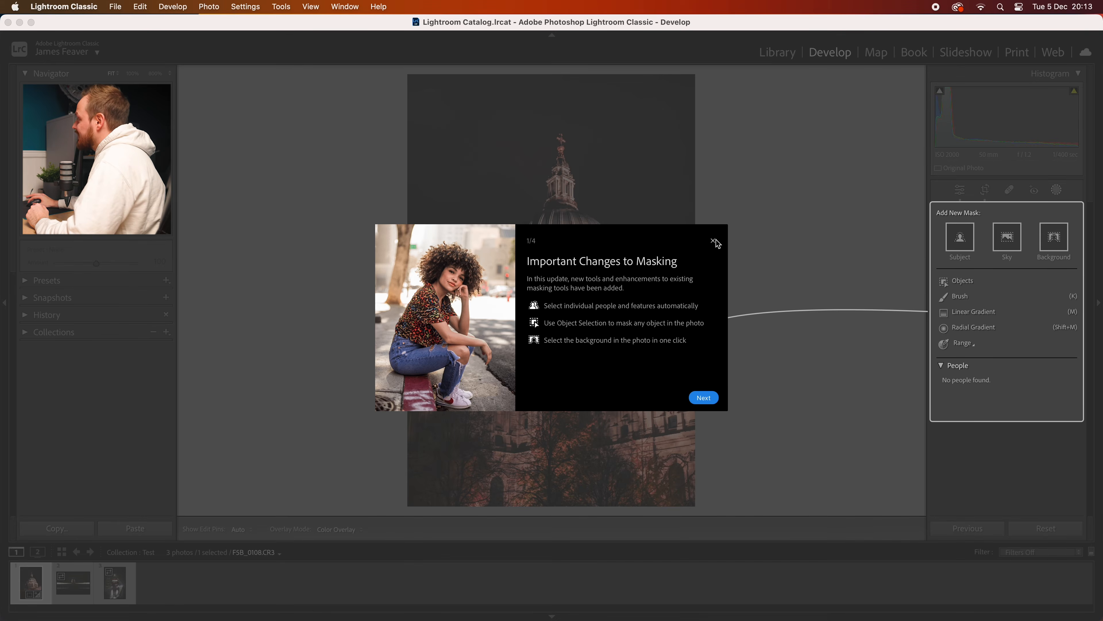
click(714, 241)
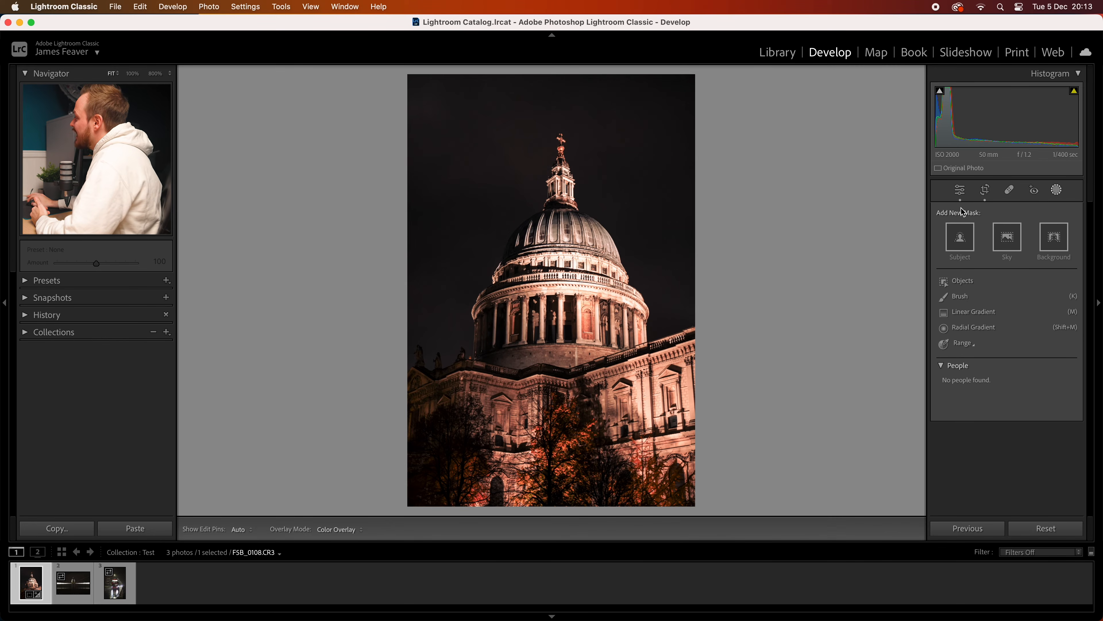
click(960, 190)
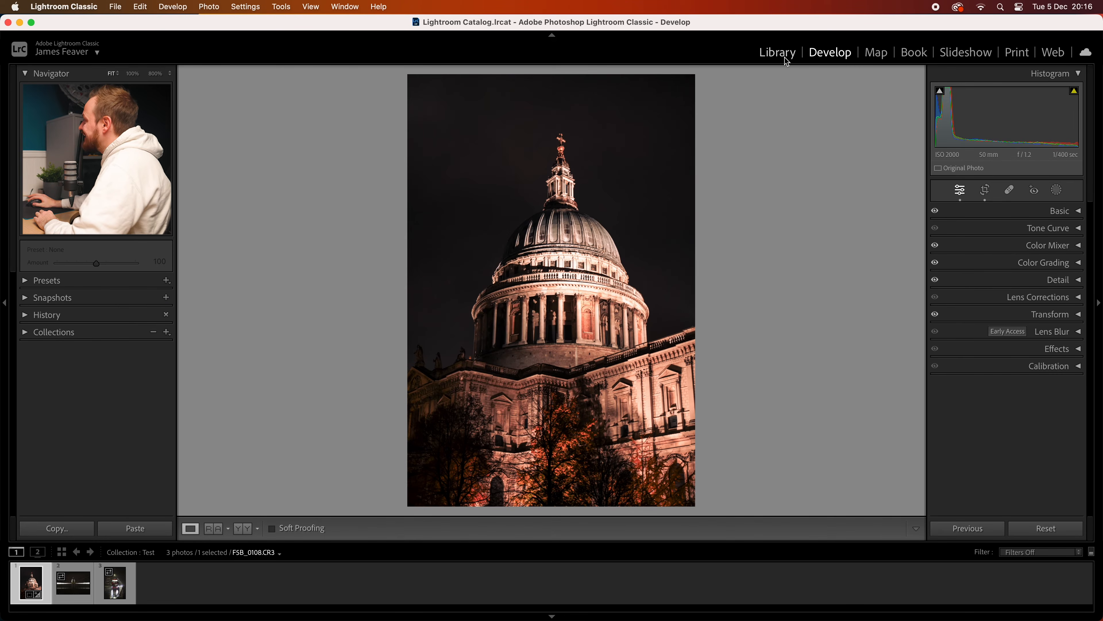
- Switch to the Library module and select only the illuminated cathedral photo in the grid
click(778, 53)
click(706, 239)
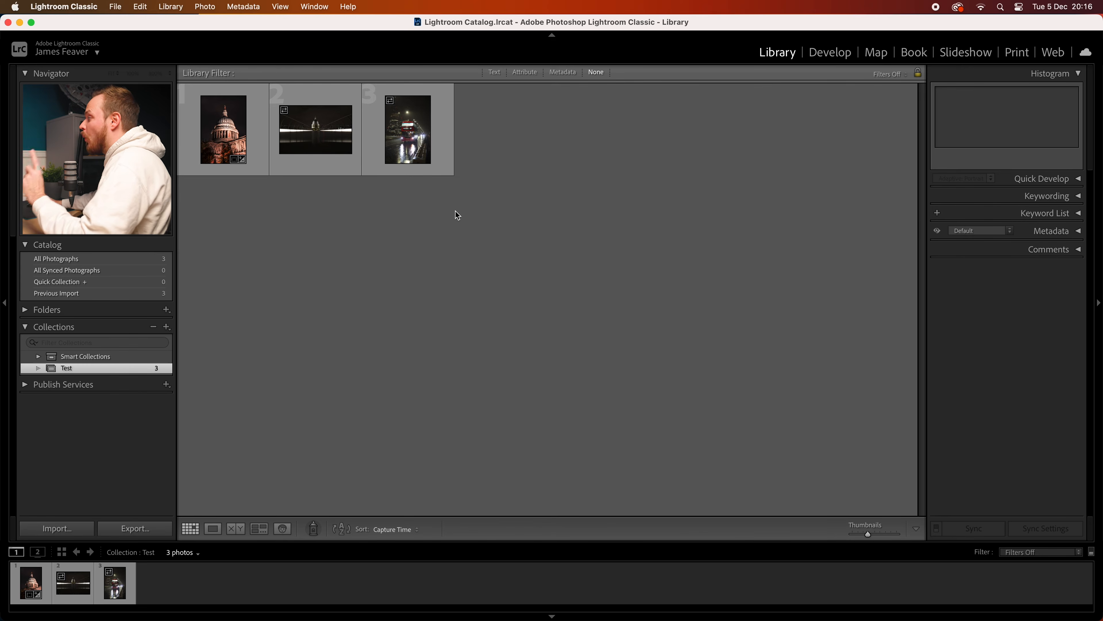
click(221, 126)
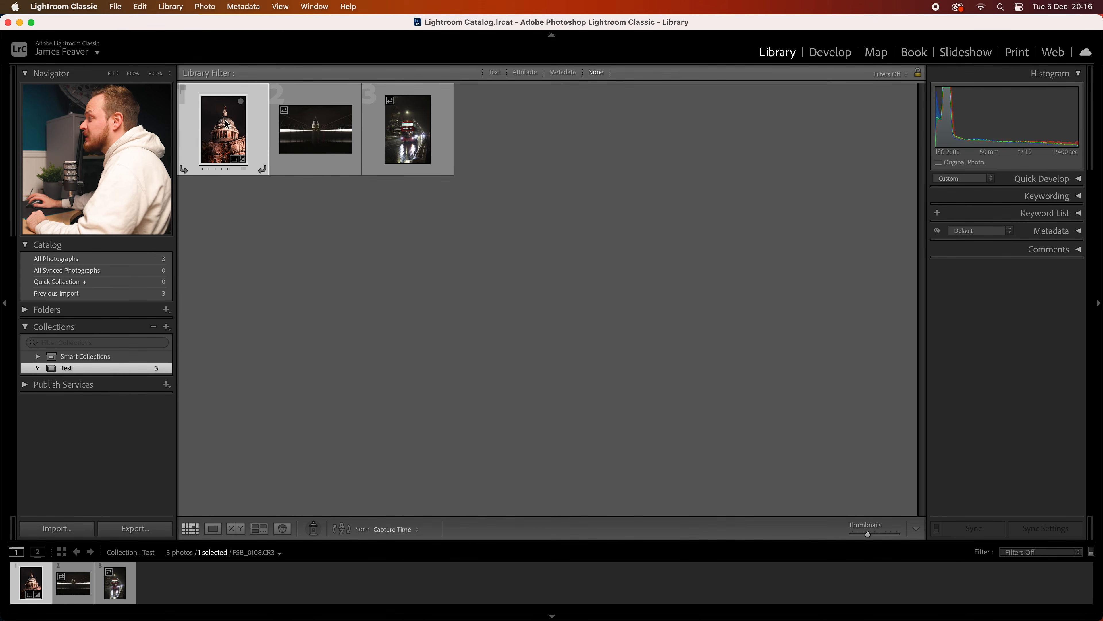
shift+click(438, 130)
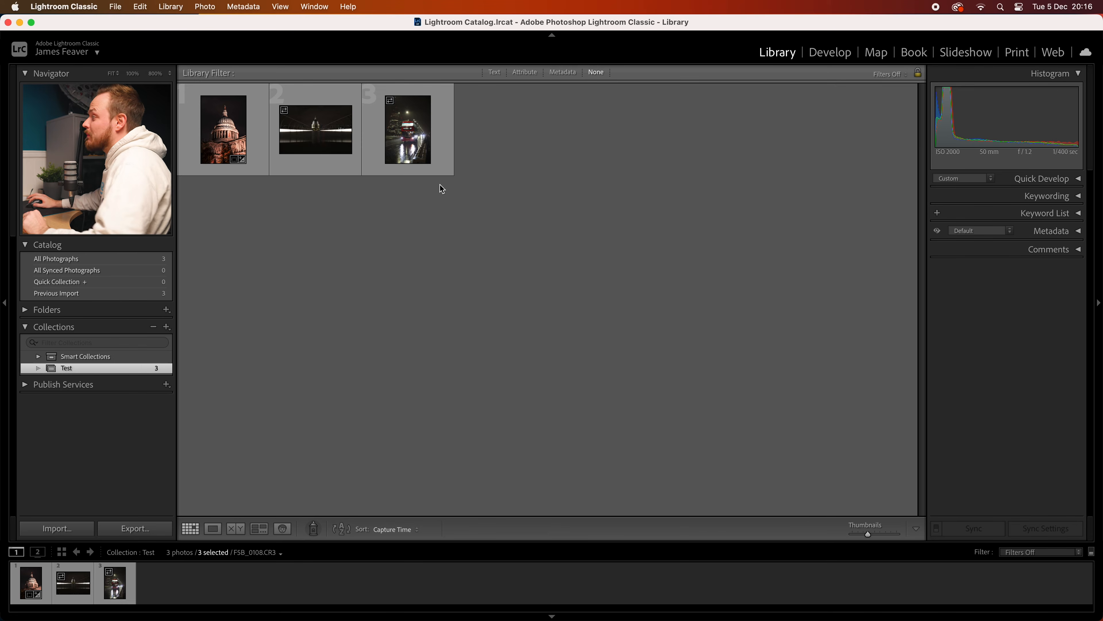
click(222, 131)
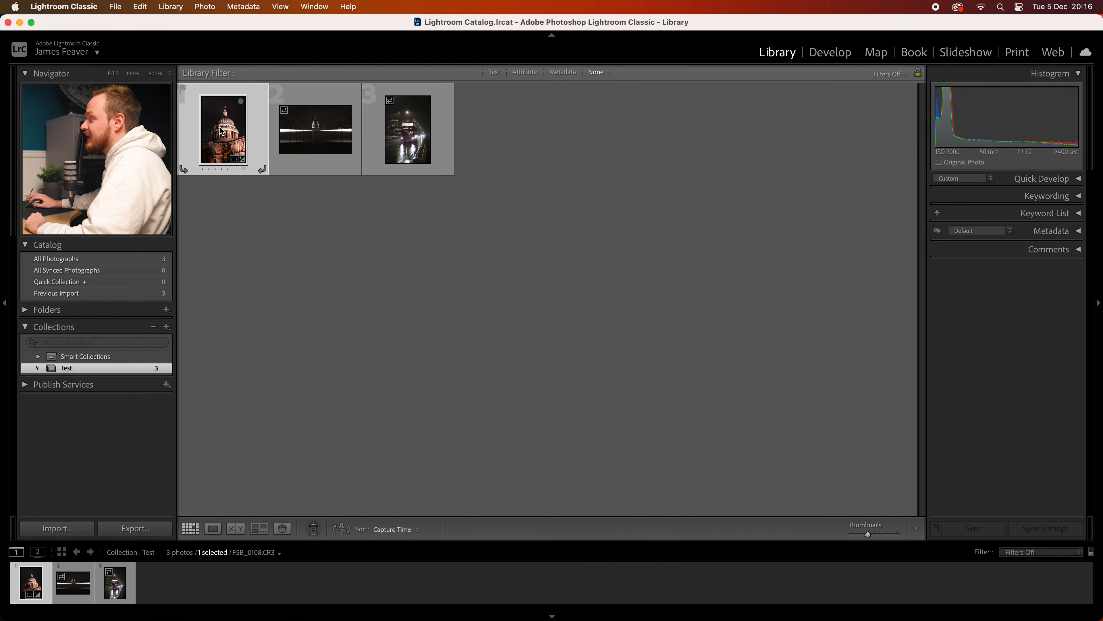
- Open the export settings for the selected cathedral photo and move the dialog clear of the thumbnails
right_click(226, 129)
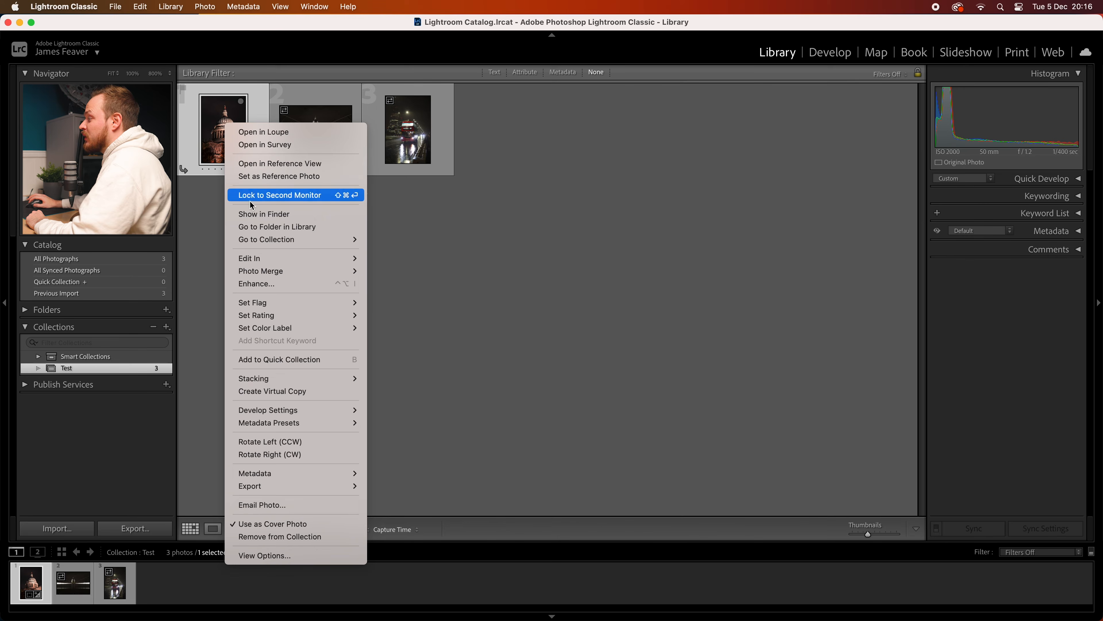
mouse_move(276, 486)
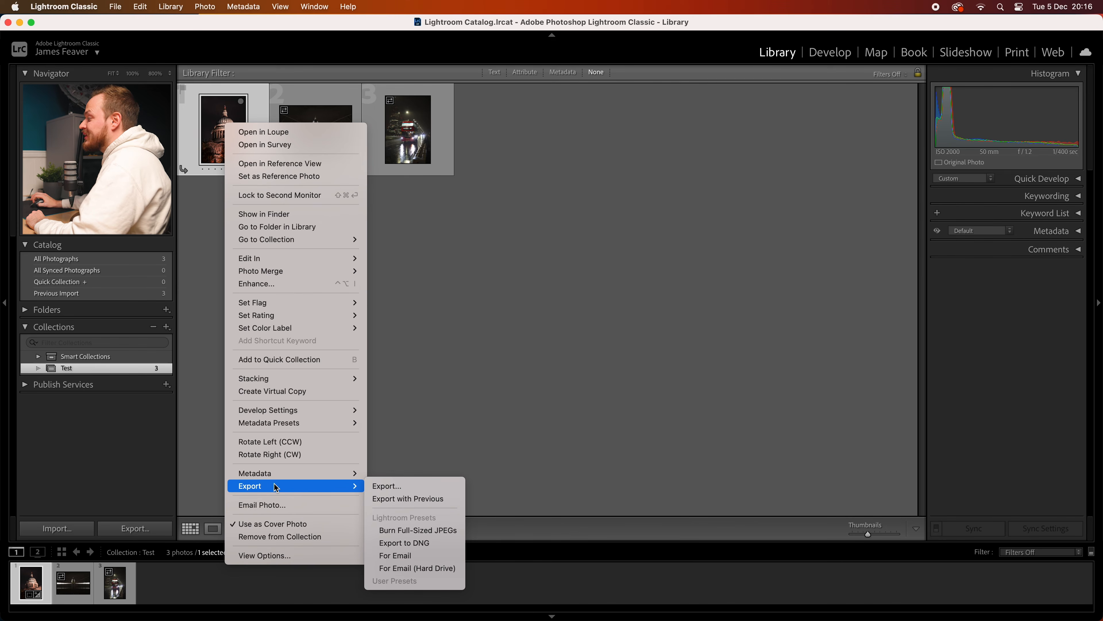
click(383, 487)
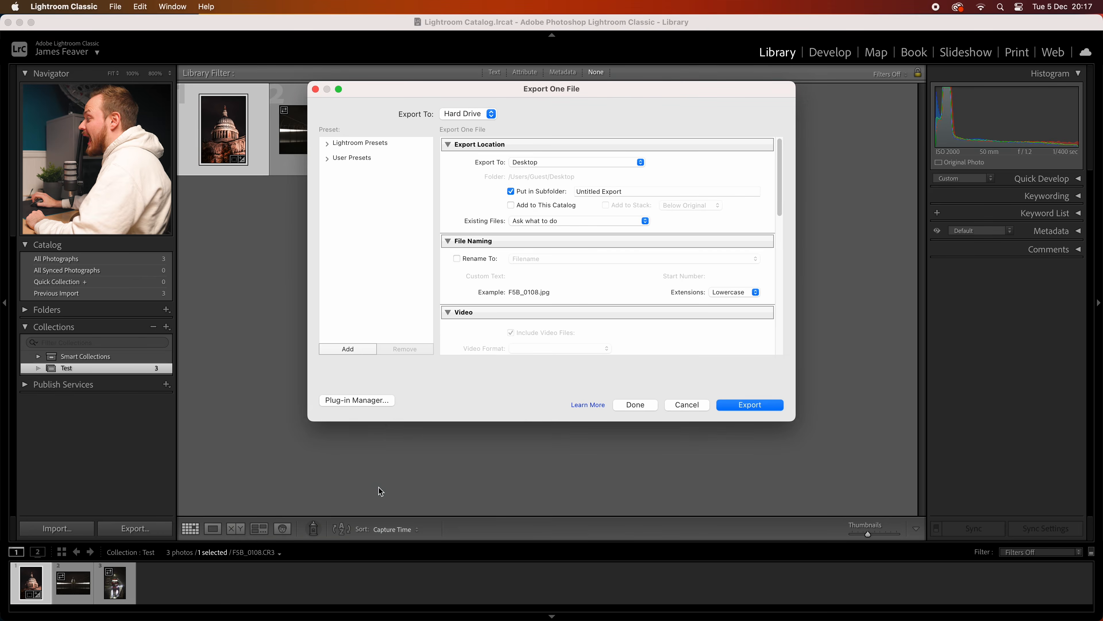
drag(437, 85, 384, 124)
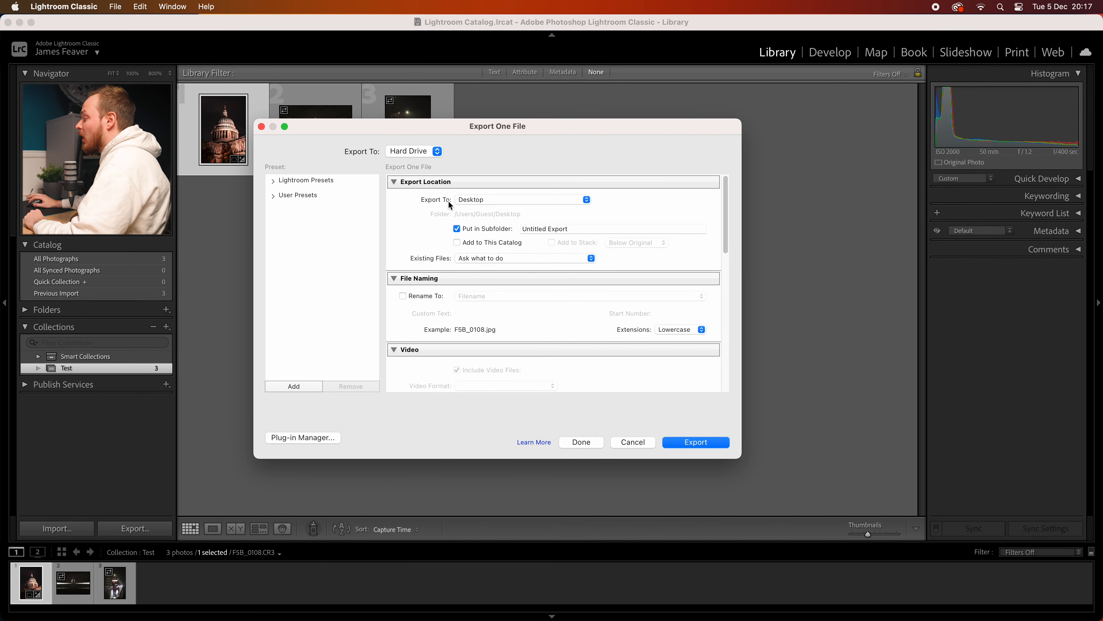
- Set the export location to a Desktop subfolder named Test, keeping "Ask what to do" for existing files
click(481, 200)
click(479, 201)
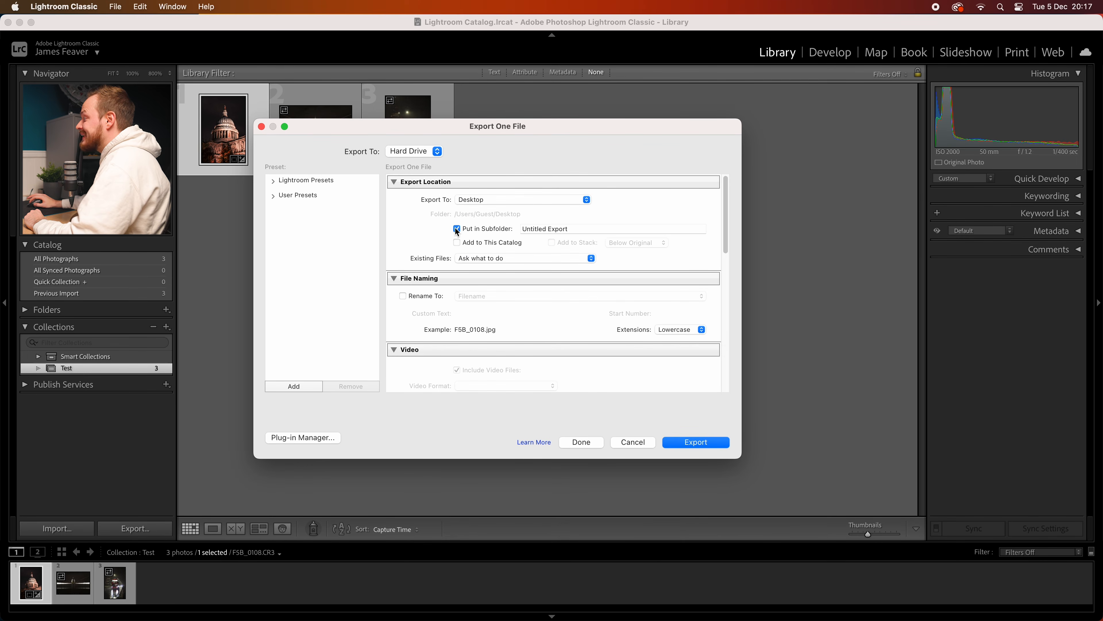
click(560, 231)
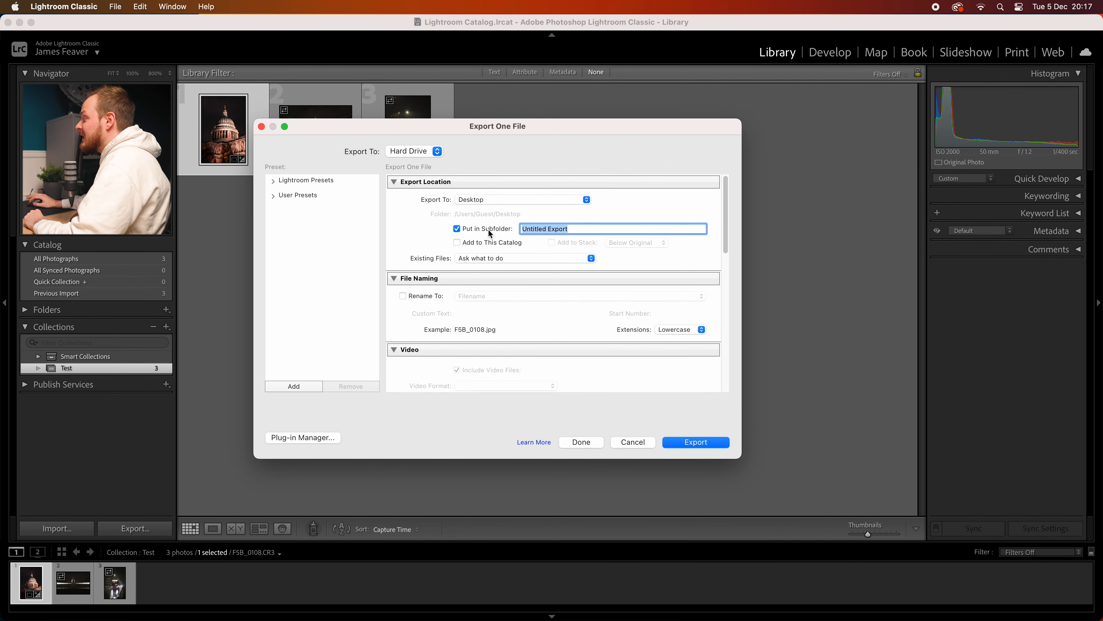
text(Test)
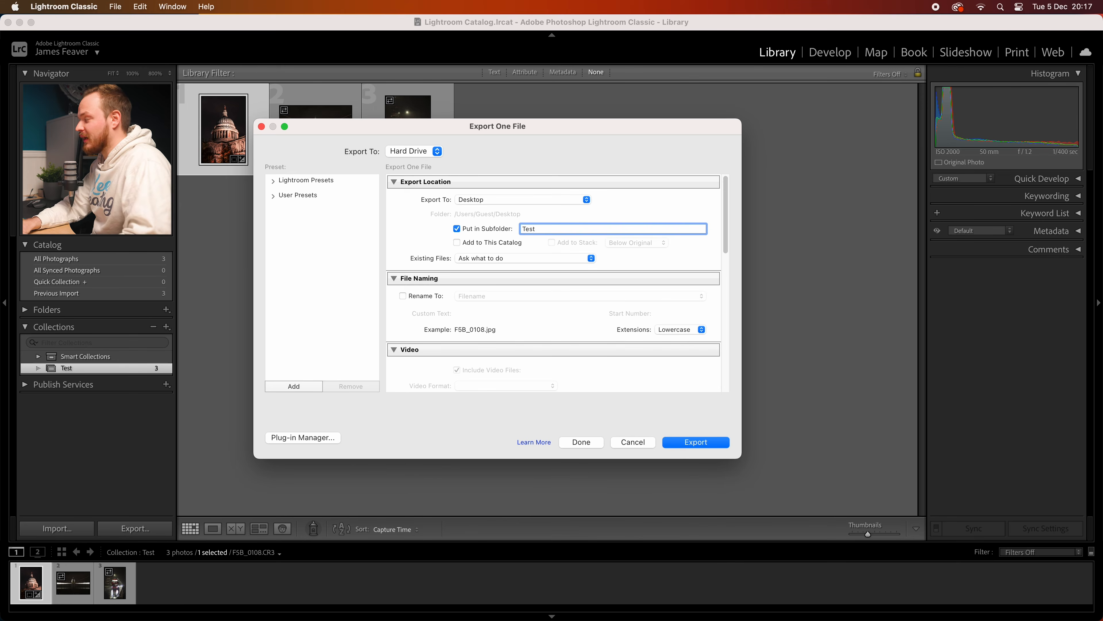
click(473, 260)
click(461, 260)
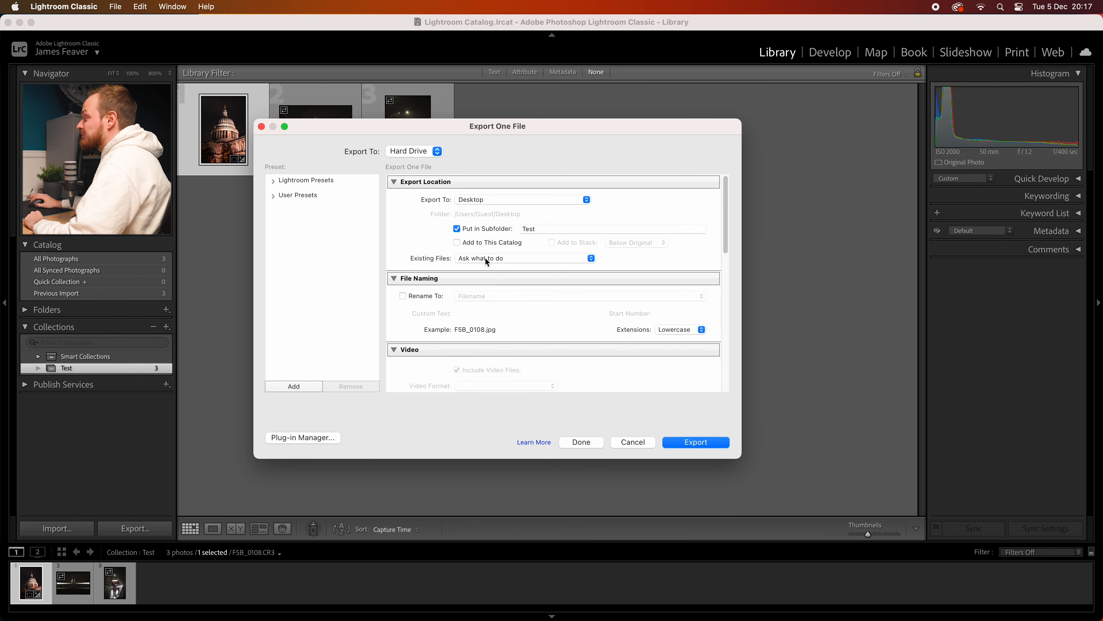
scroll(489, 308, down, 3)
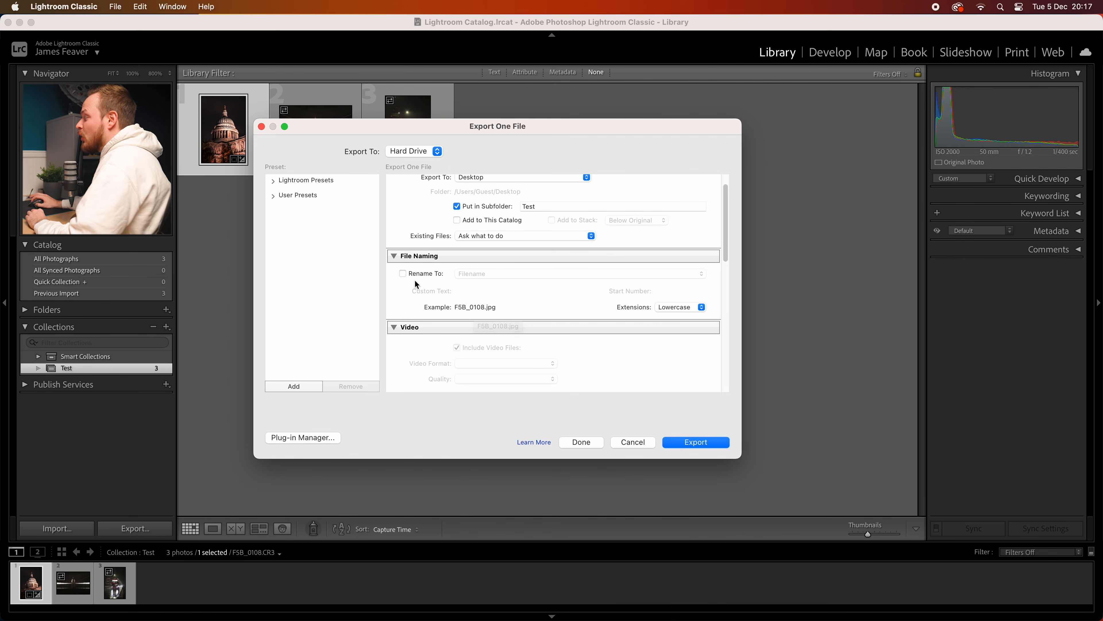
click(402, 274)
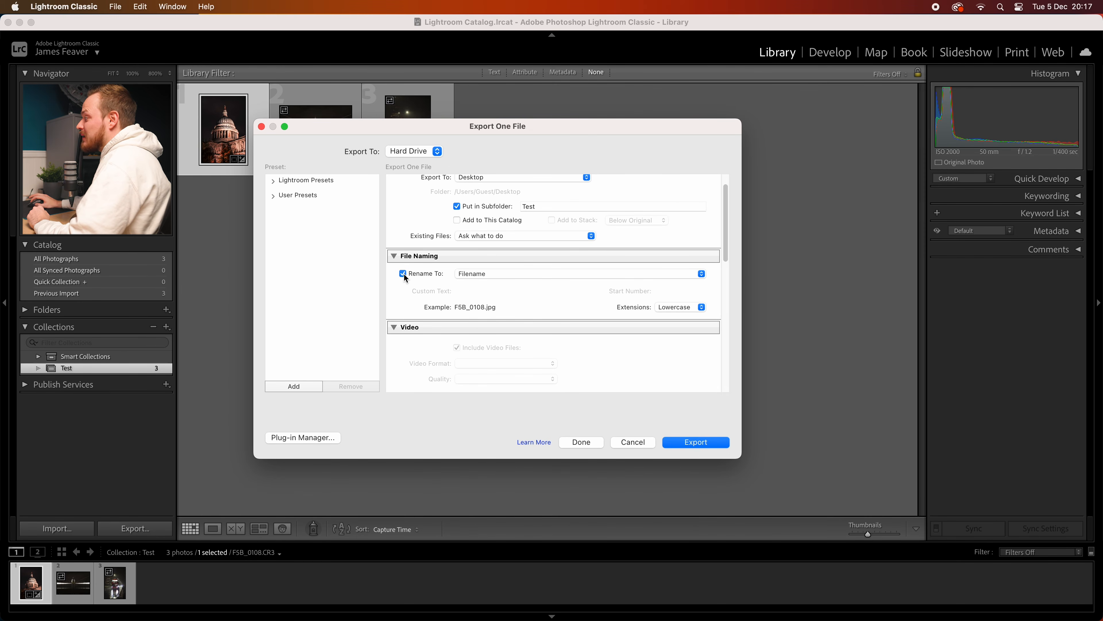
click(481, 277)
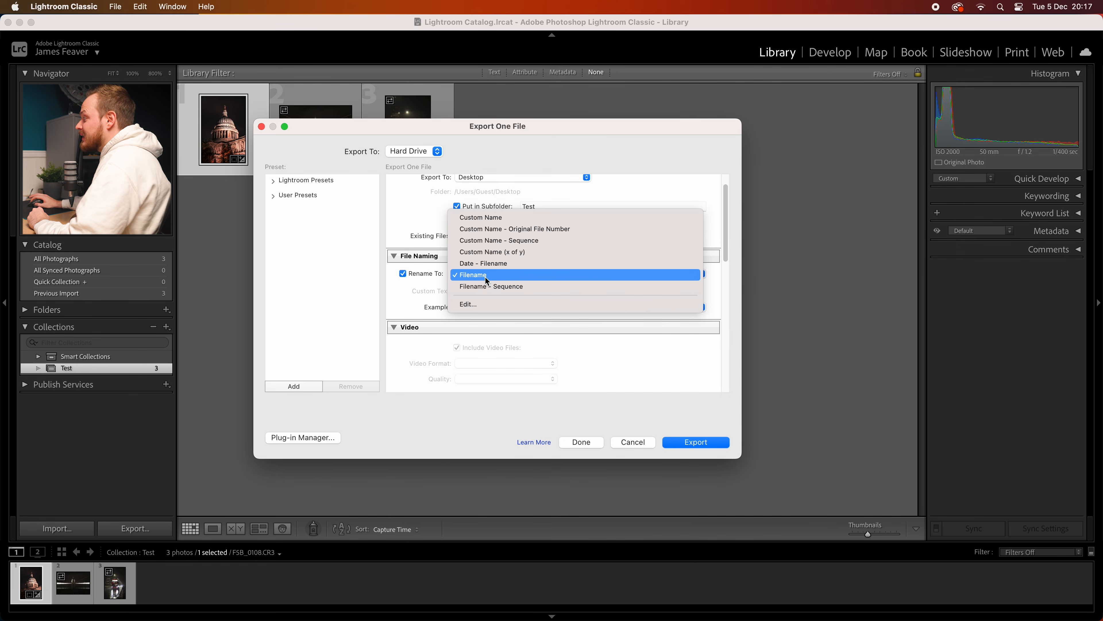
click(481, 218)
click(468, 288)
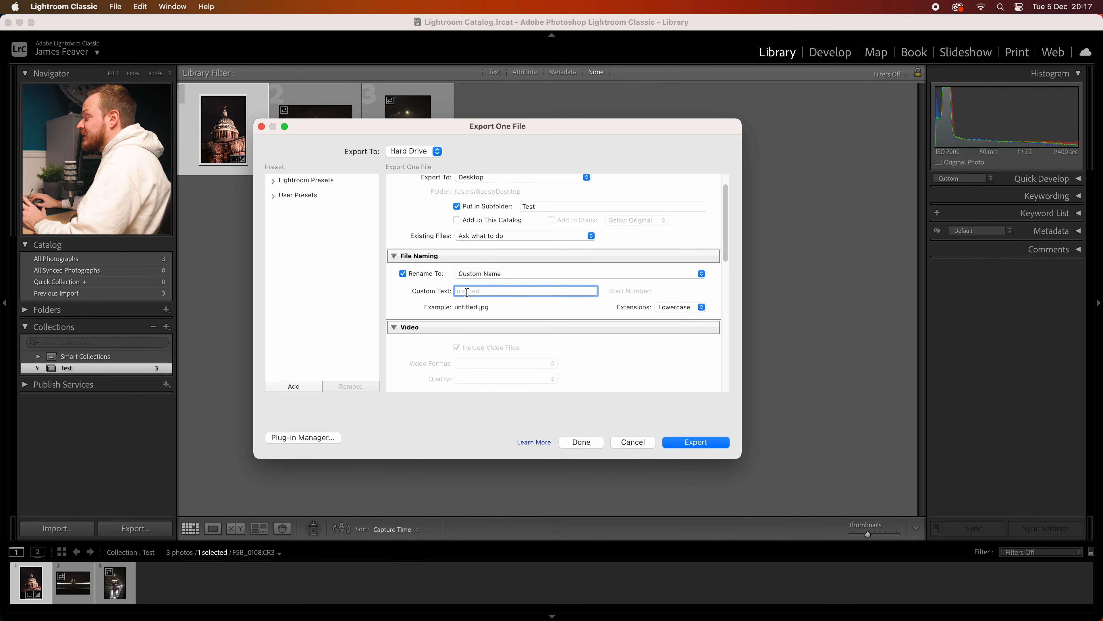
click(403, 273)
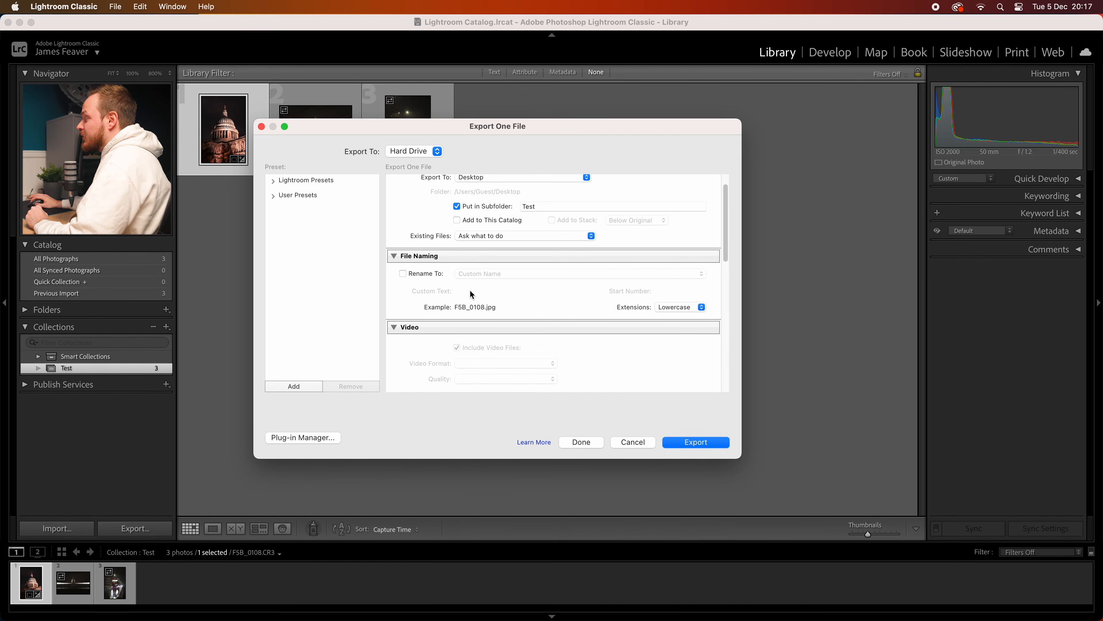
- Keep JPEG as the export image format and set its quality to 80
scroll(435, 300, down, 2)
scroll(434, 309, down, 5)
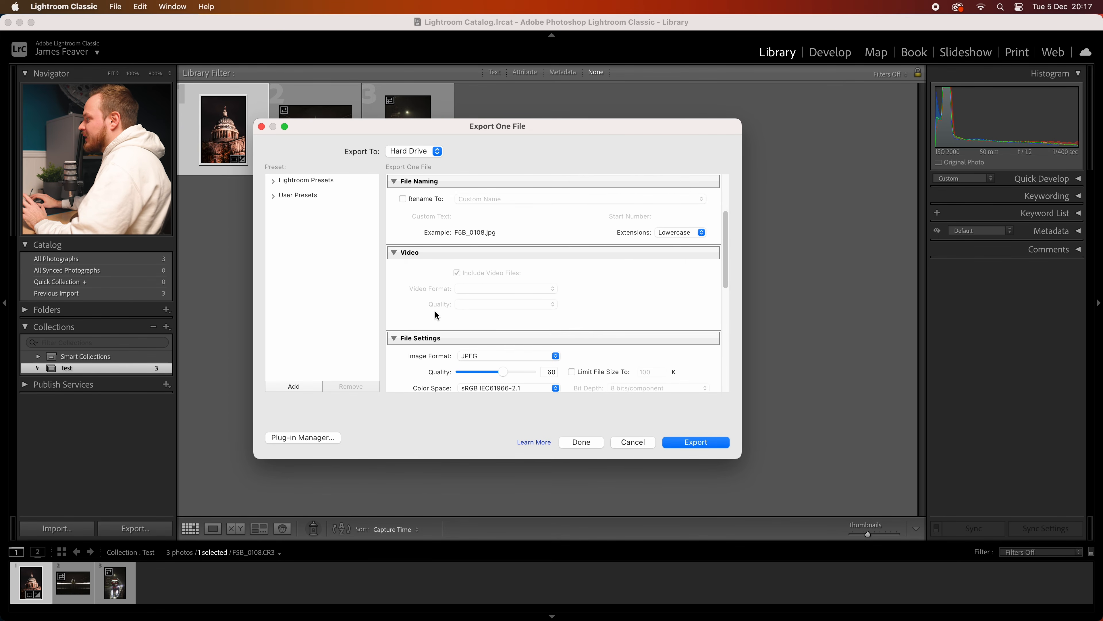
scroll(436, 312, down, 3)
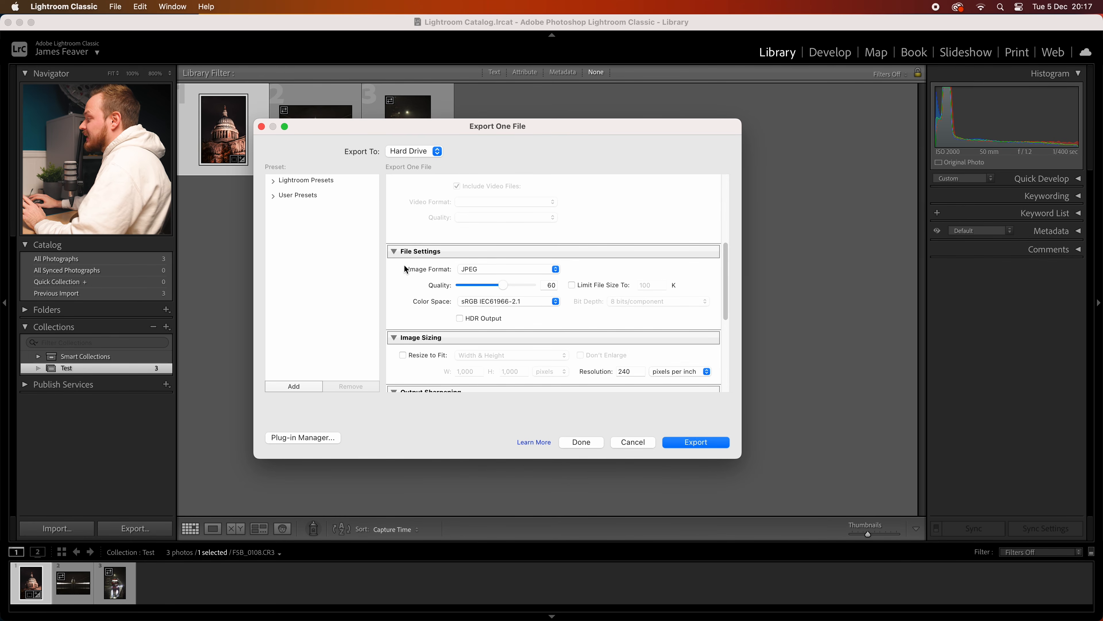
click(498, 270)
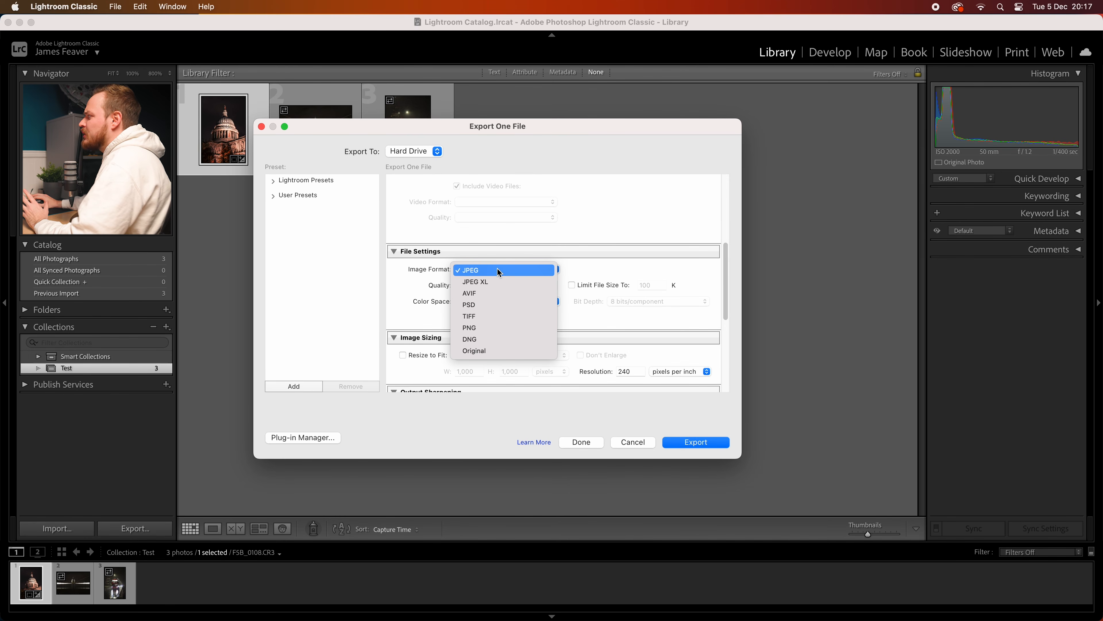
click(502, 273)
drag(502, 285, 508, 287)
text(80)
scroll(648, 297, down, 1)
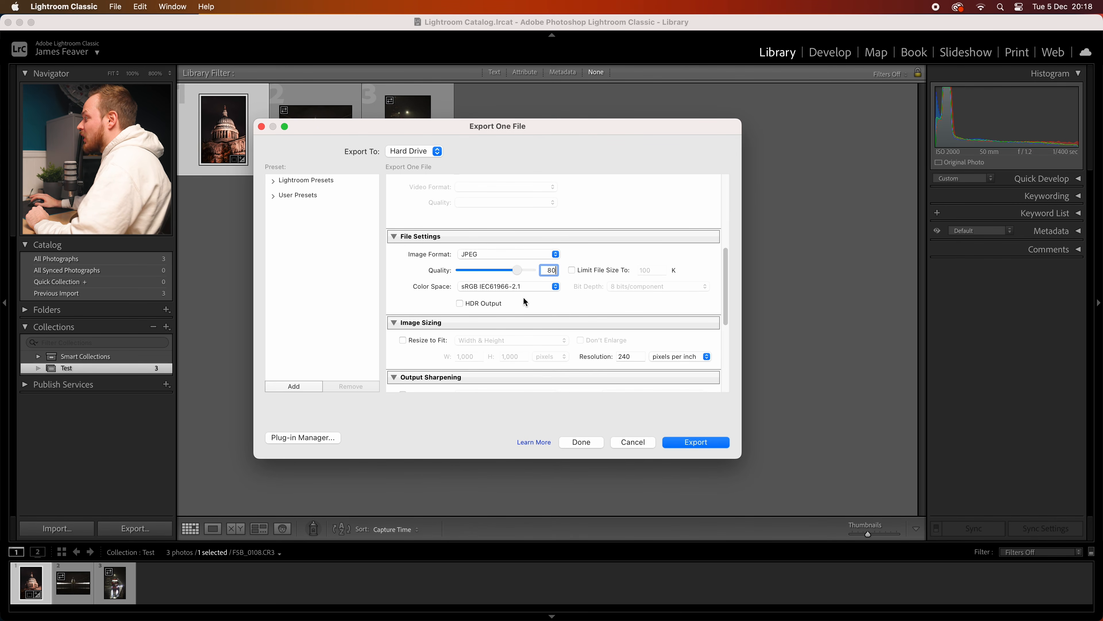
- Keep sRGB IEC61966-2.1 as the export color space and set the image resolution to 72 pixels per inch
click(480, 287)
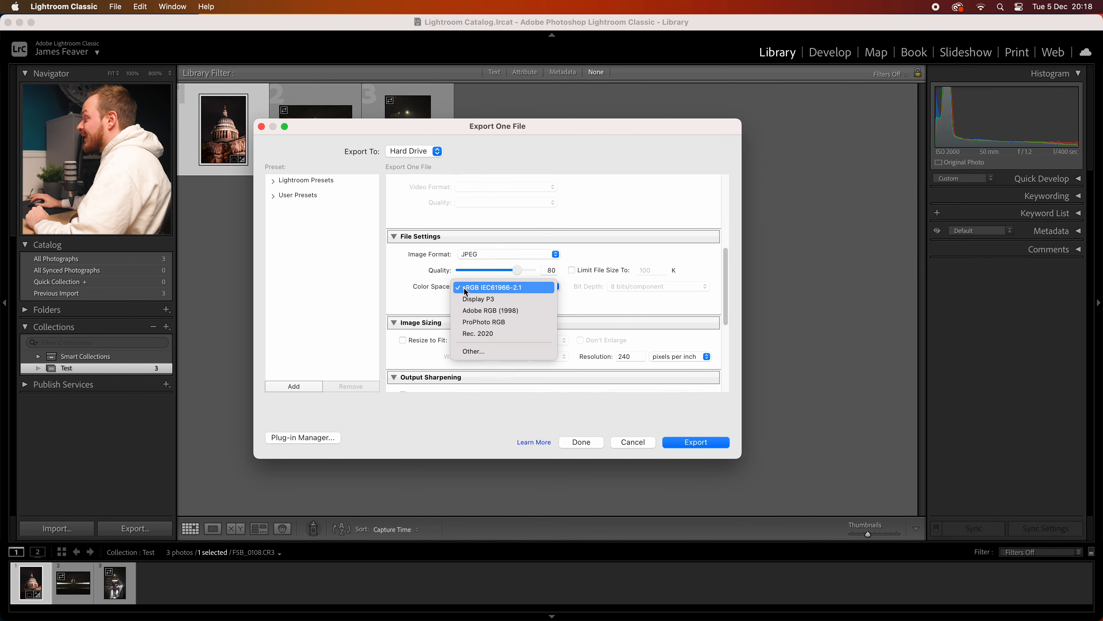
click(510, 287)
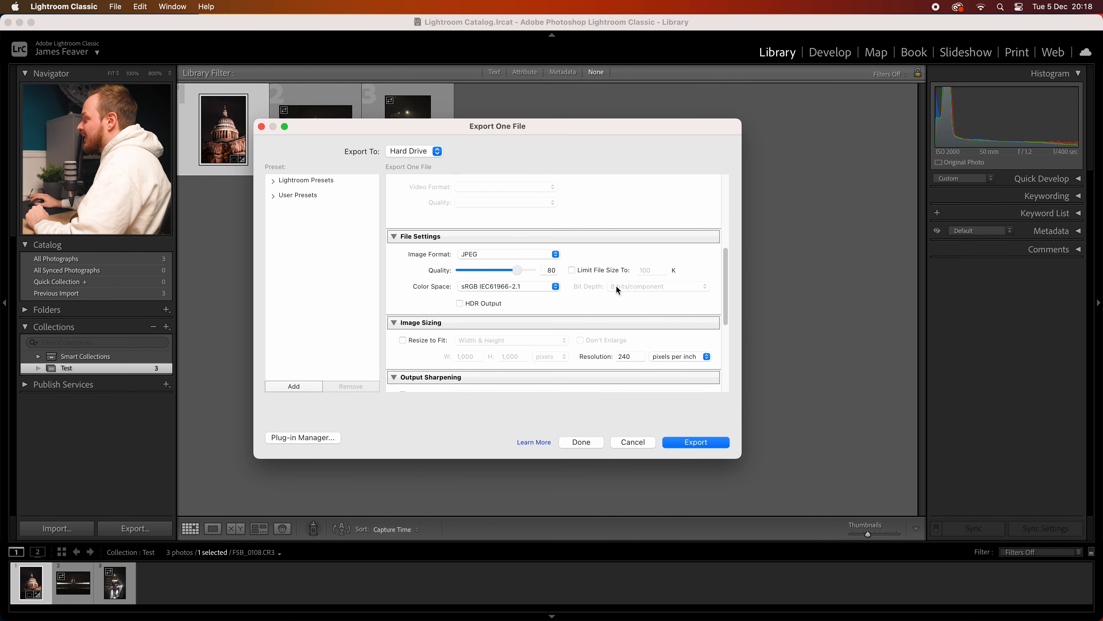
scroll(634, 286, down, 5)
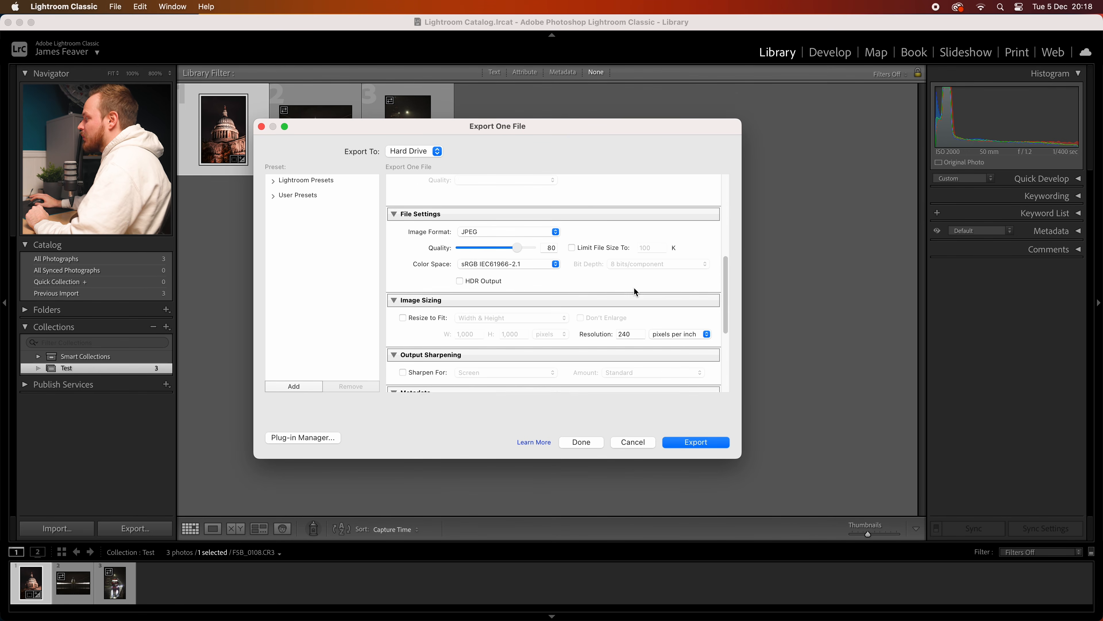
scroll(634, 289, down, 1)
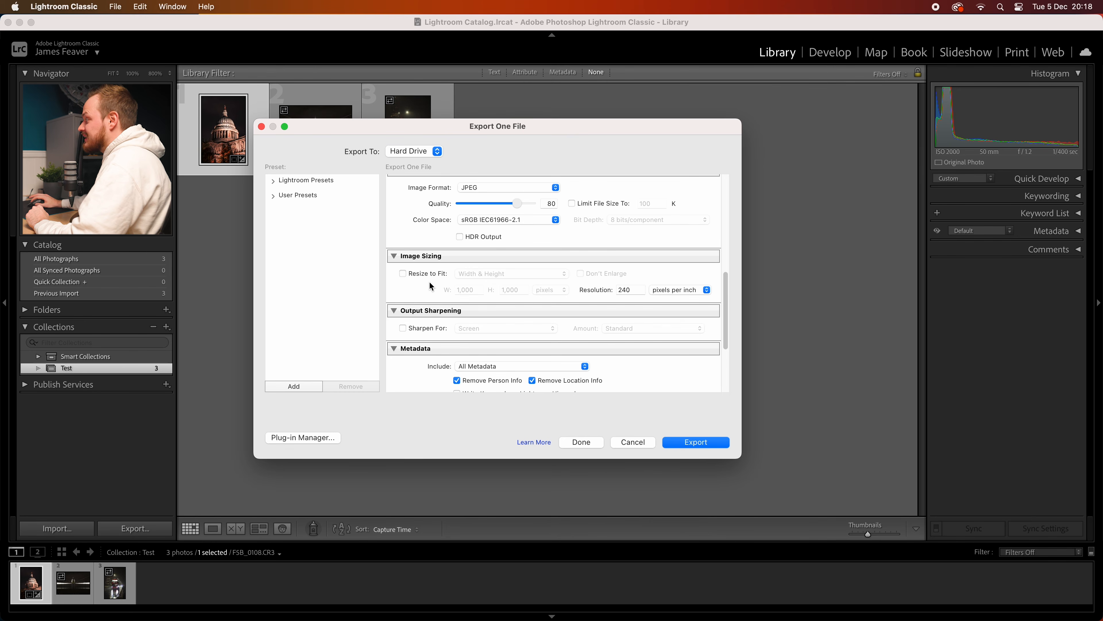
double_click(631, 290)
text(72)
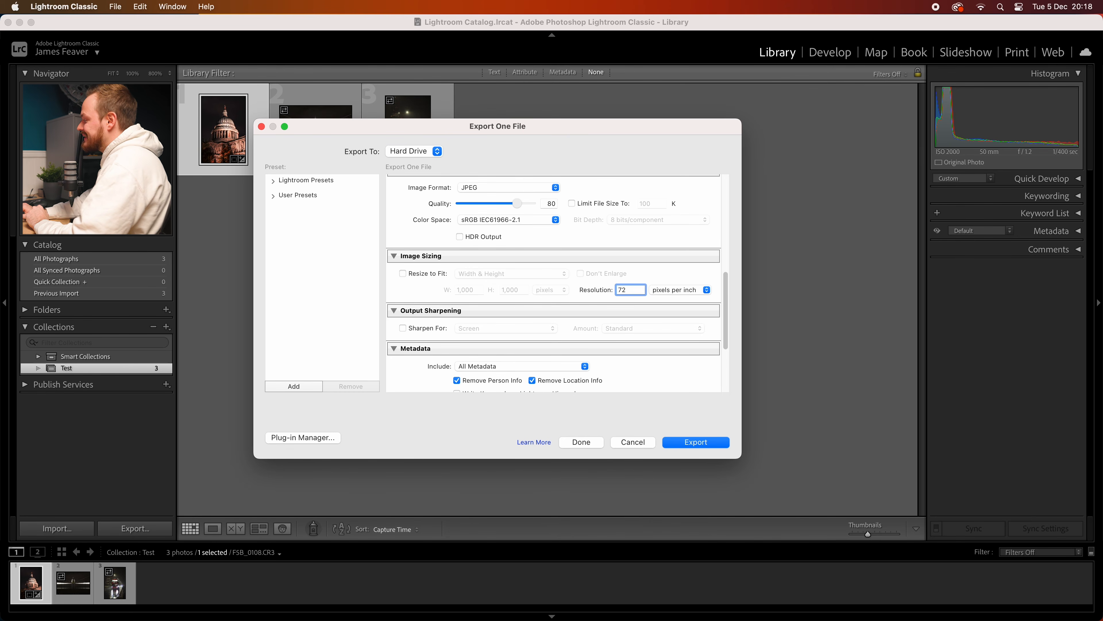
click(696, 294)
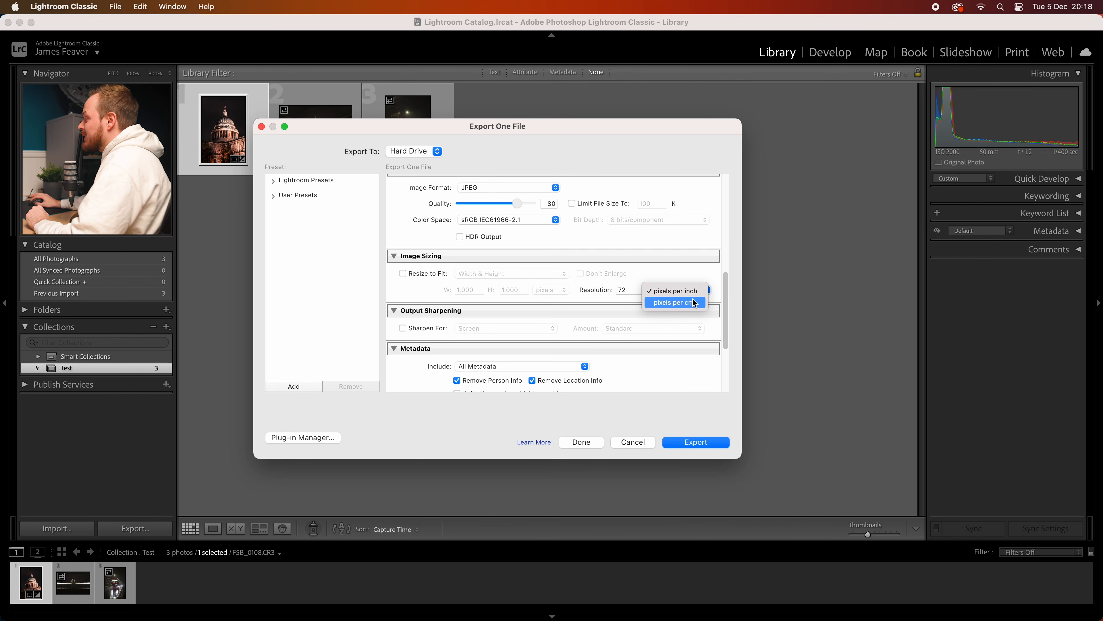
click(681, 291)
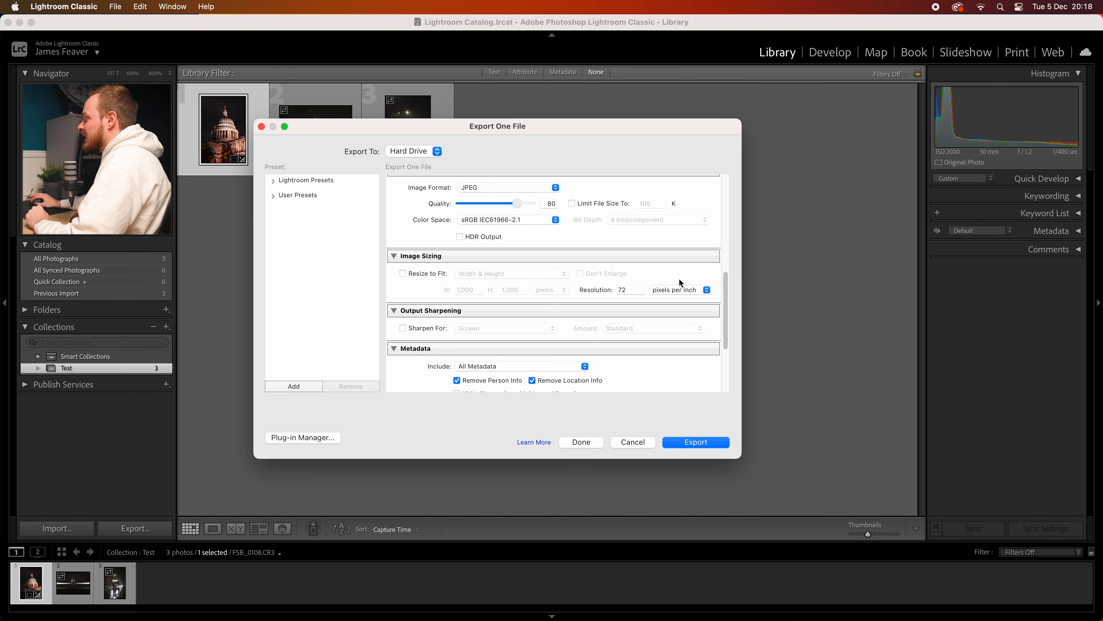
- Review the sharpening, metadata, watermarking and post-processing options without changing them, and export the cathedral photo
scroll(673, 318, down, 5)
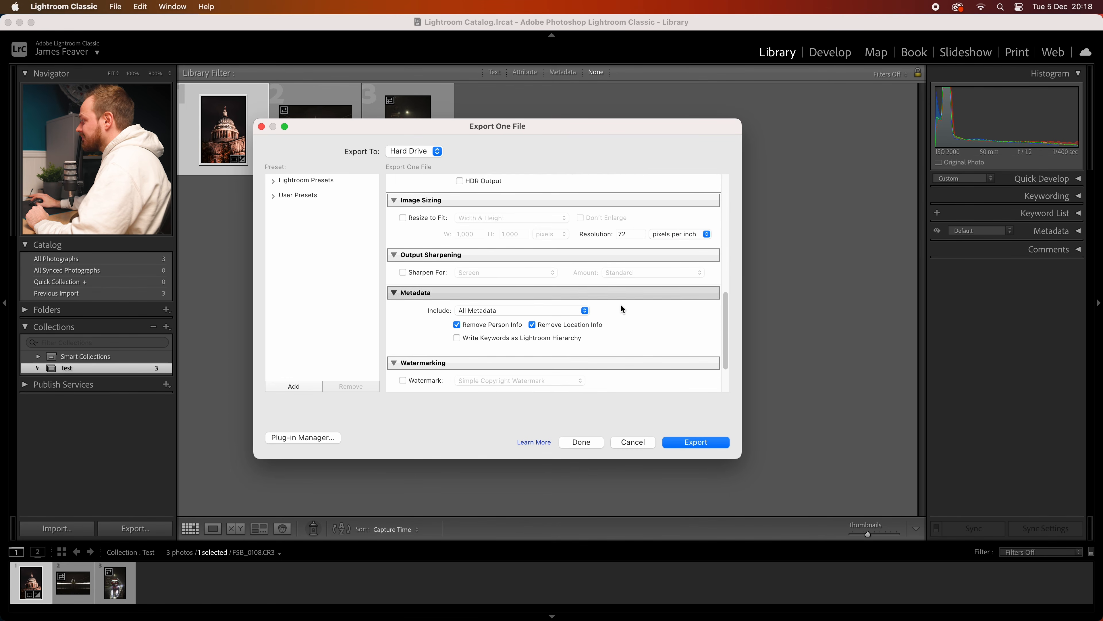
scroll(622, 308, down, 2)
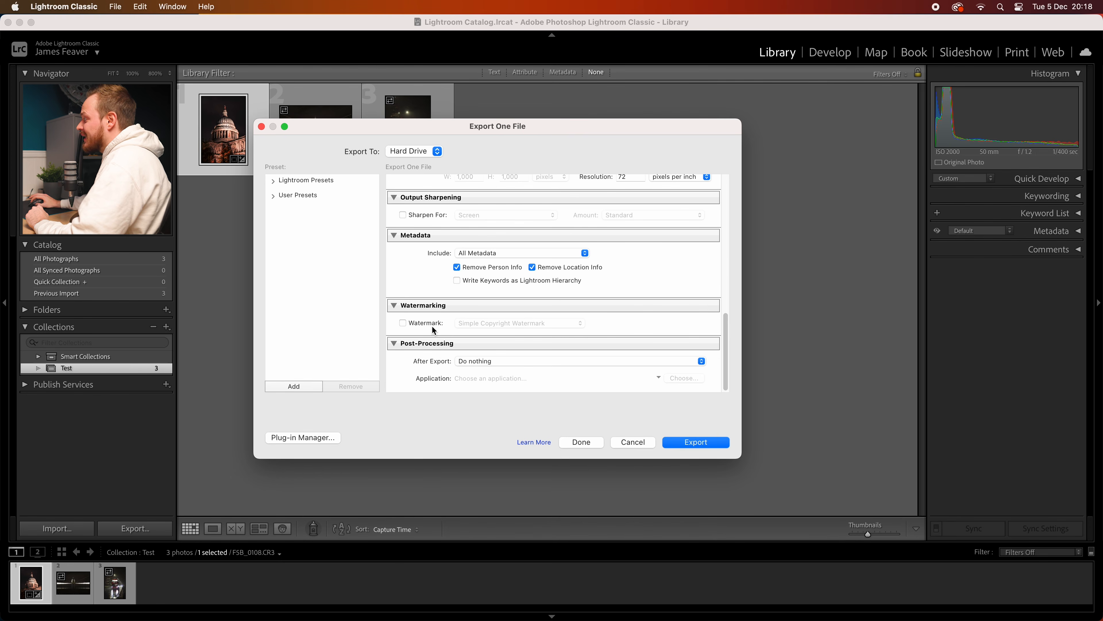
scroll(569, 272, up, 10)
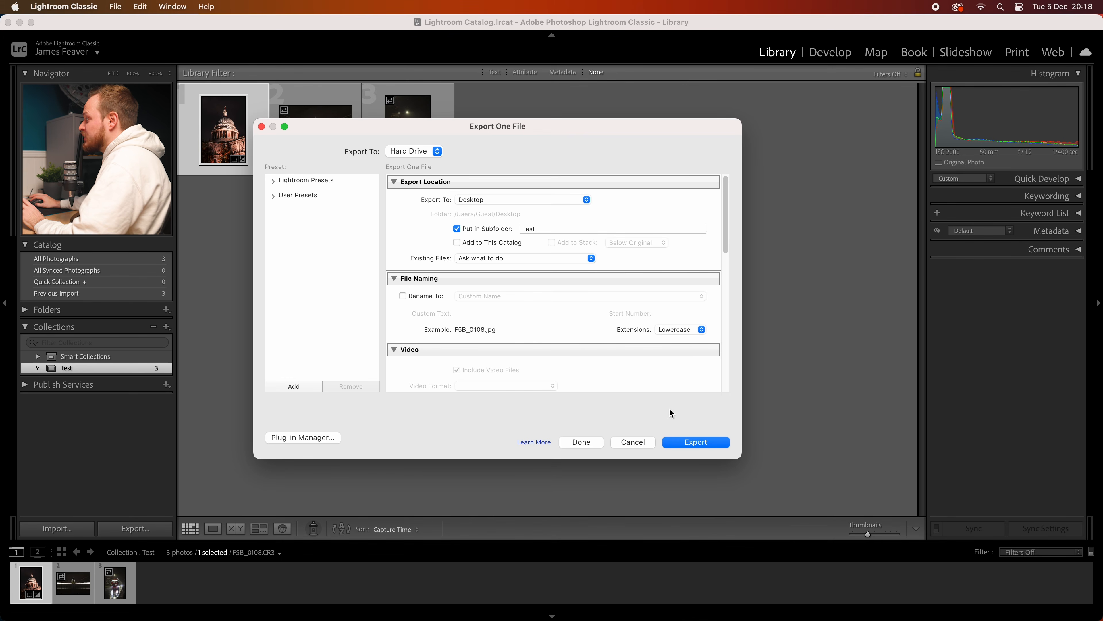
click(693, 440)
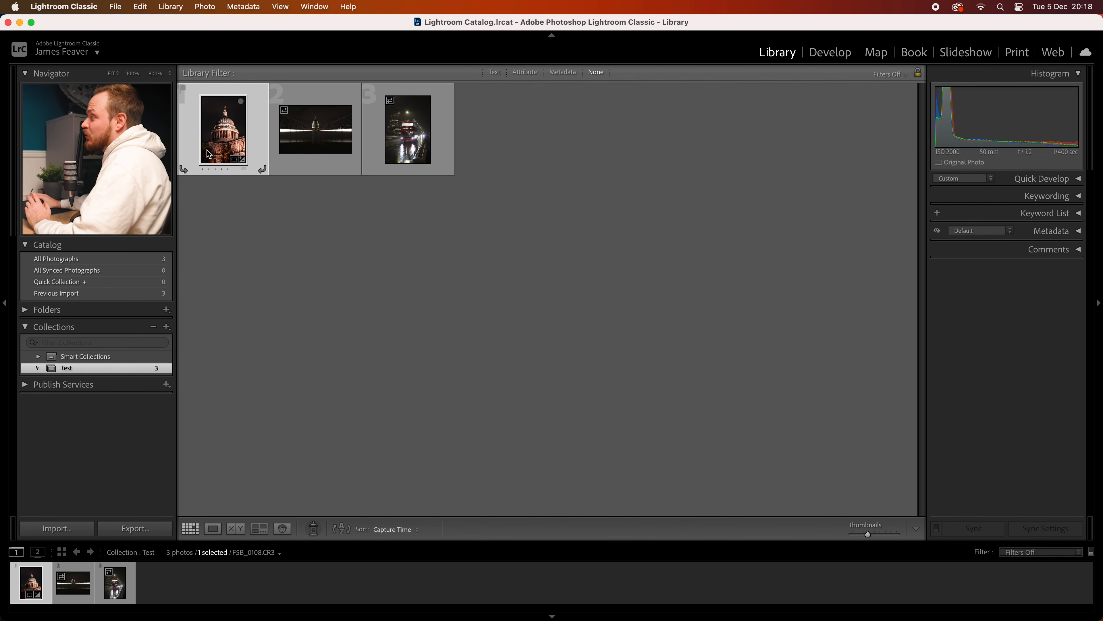
- Minimize the Lightroom Classic window, move the Test folder beside the New Photos folder on the desktop, and open it
click(21, 24)
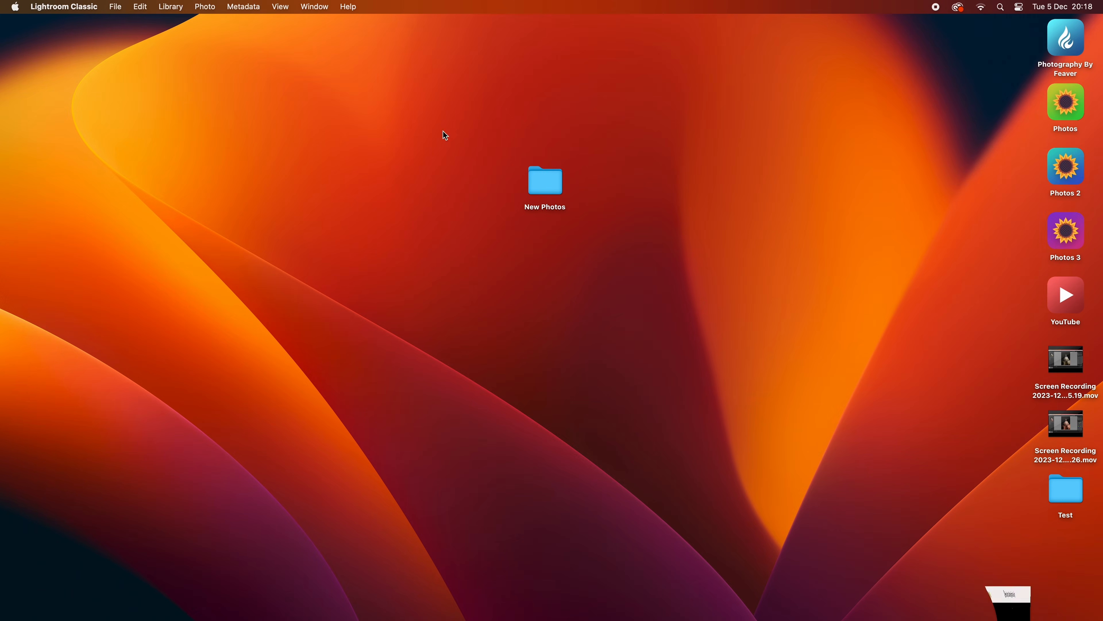
drag(1069, 502, 691, 165)
double_click(691, 166)
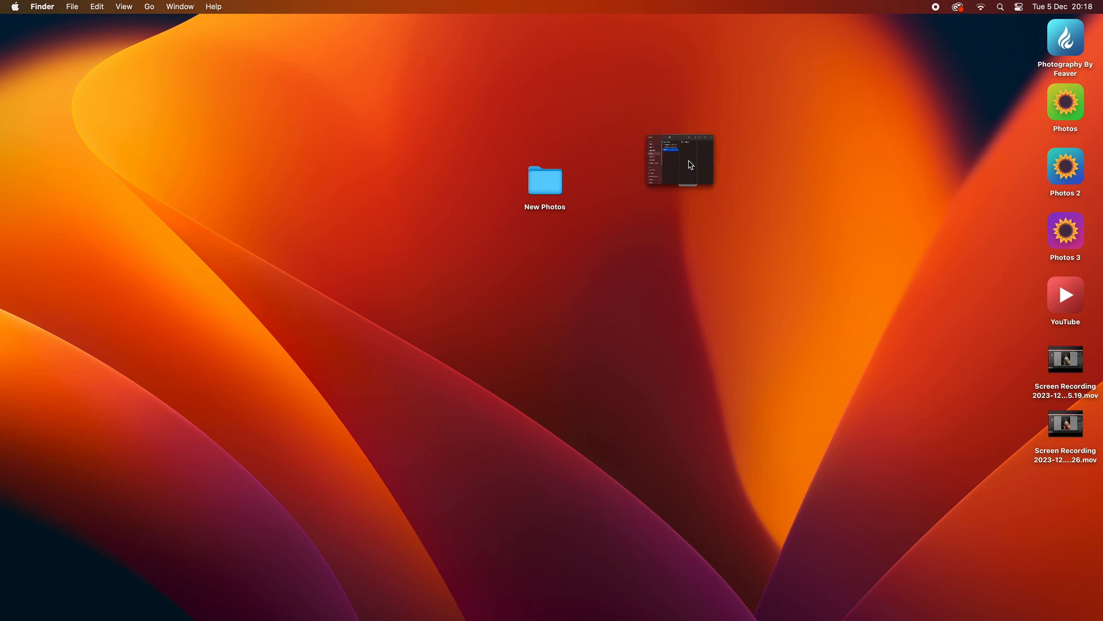
- Preview the exported F5B_0108.jpg at large size in Finder, close the preview, and switch back to Lightroom Classic
click(617, 144)
key(space)
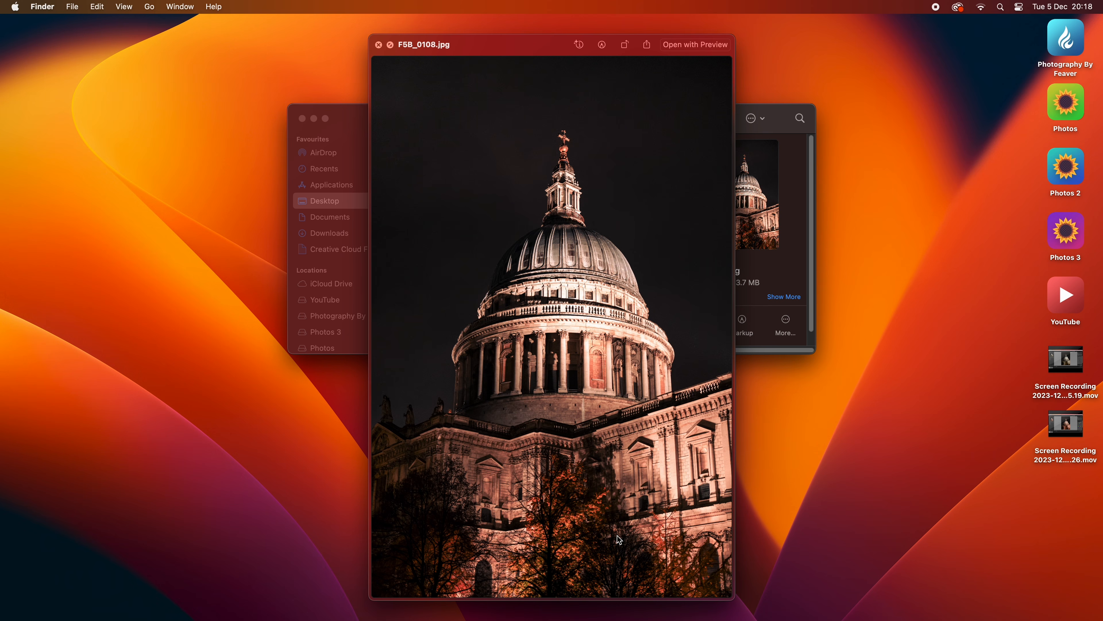
key(space)
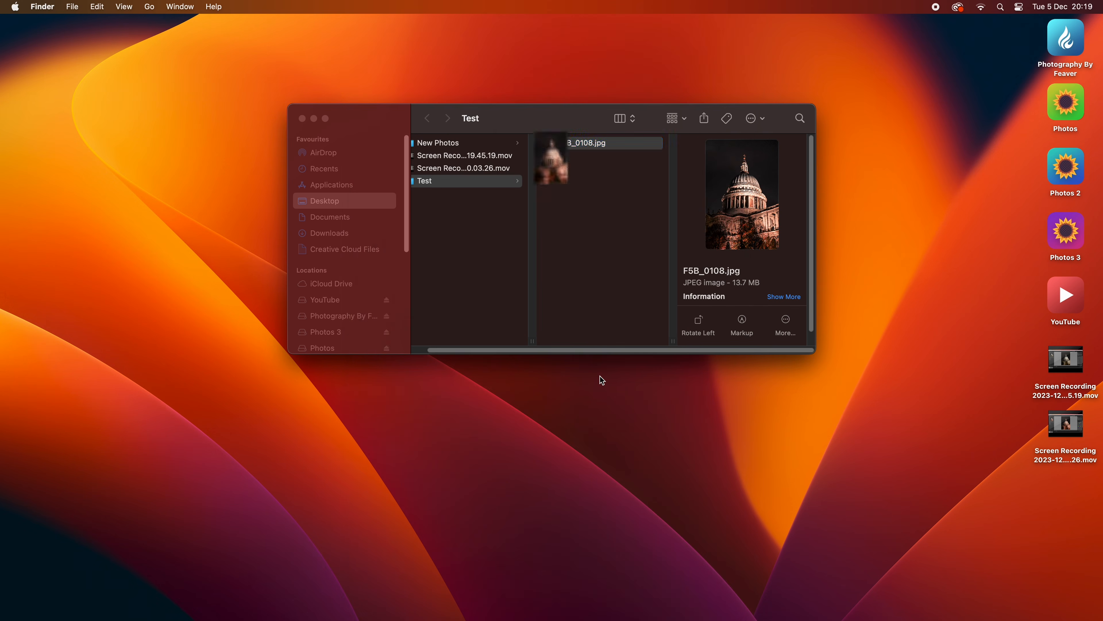
mouse_move(886, 615)
click(1017, 611)
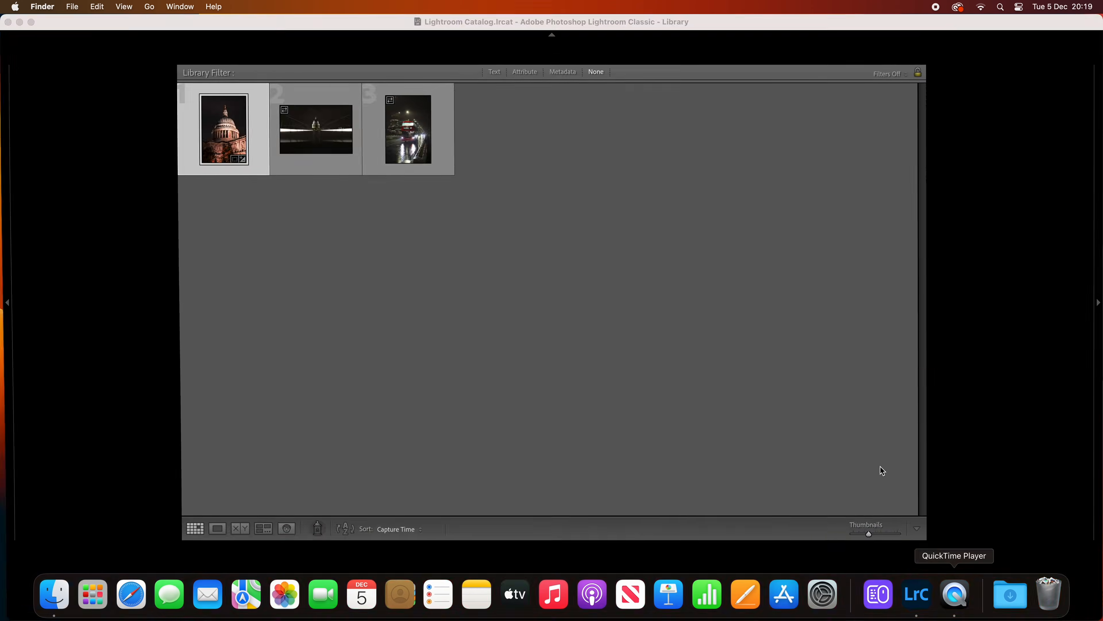